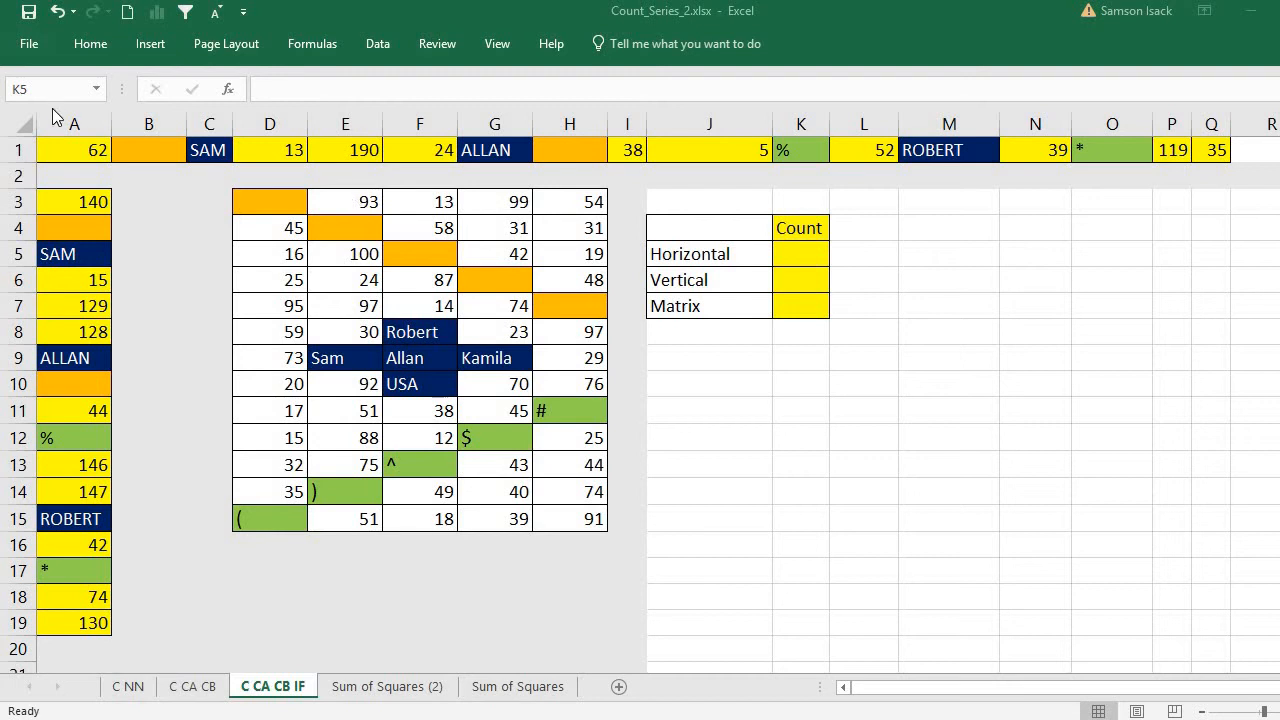
# Step: Review the three data ranges to count: row 1, A3:A19 and the matrix D3:H15, plus the Horizontal count cell
pyautogui.click(58, 143)
pyautogui.moveTo(58, 145); pyautogui.dragTo(1222, 145)
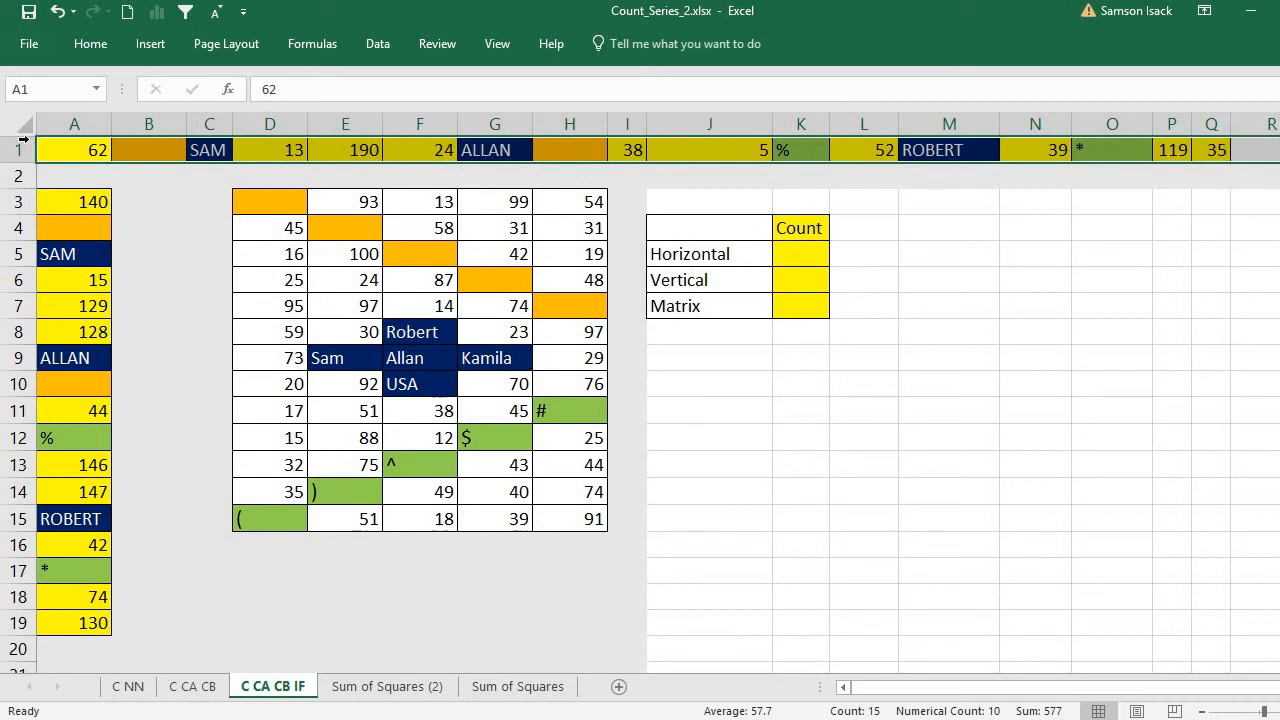
pyautogui.moveTo(72, 205); pyautogui.dragTo(74, 649)
pyautogui.moveTo(289, 200); pyautogui.dragTo(566, 513)
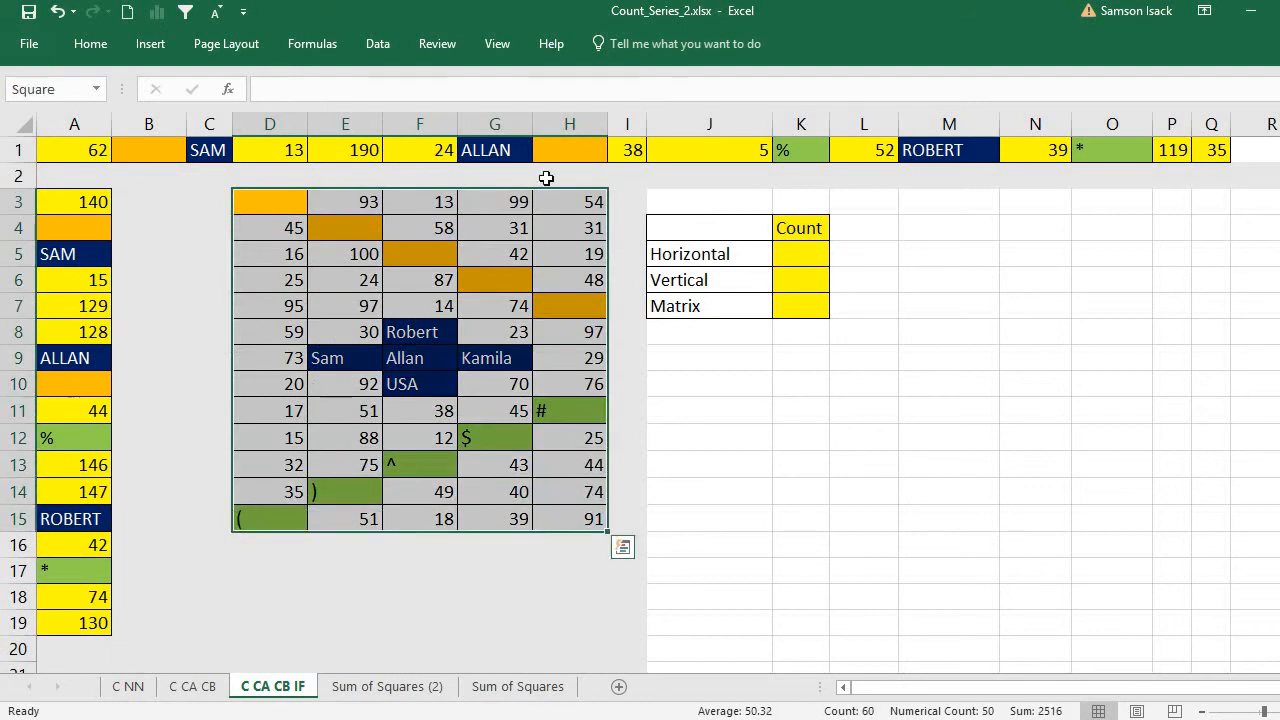
pyautogui.click(798, 256)
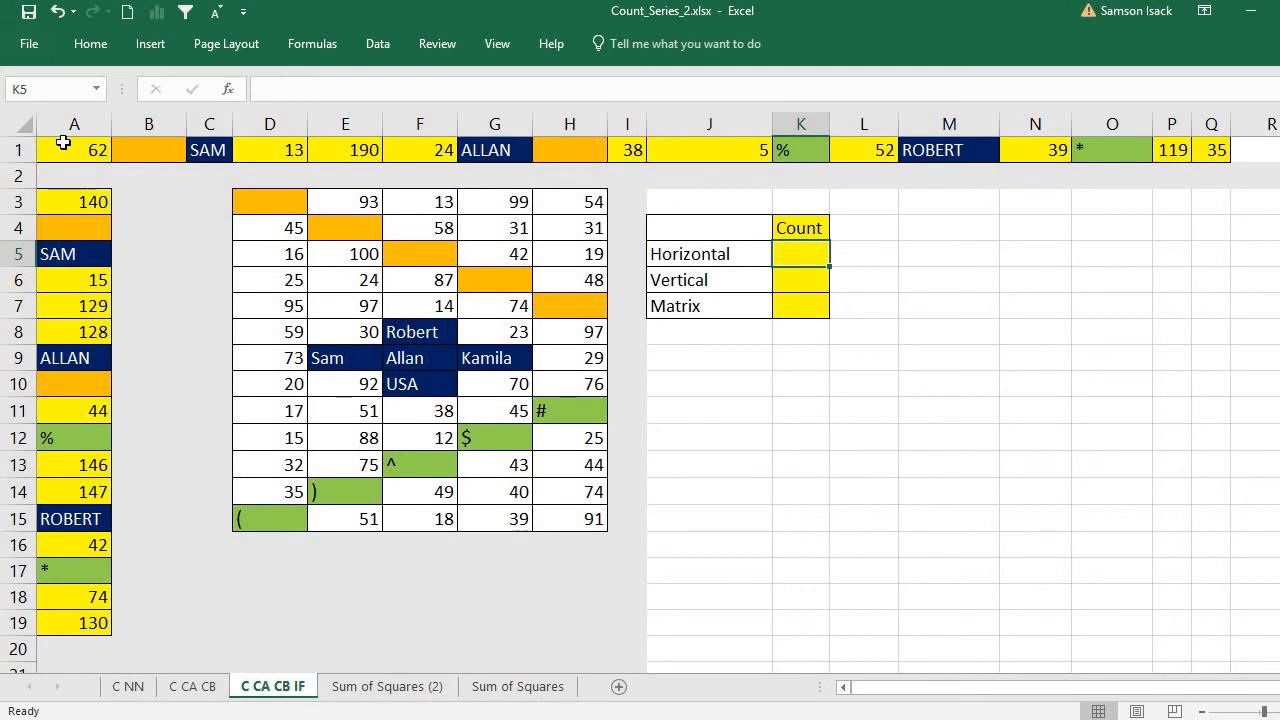
# Step: Examine the number, text, blank and symbol cells in row 1 to distinguish the kinds of data it holds
pyautogui.click(62, 143)
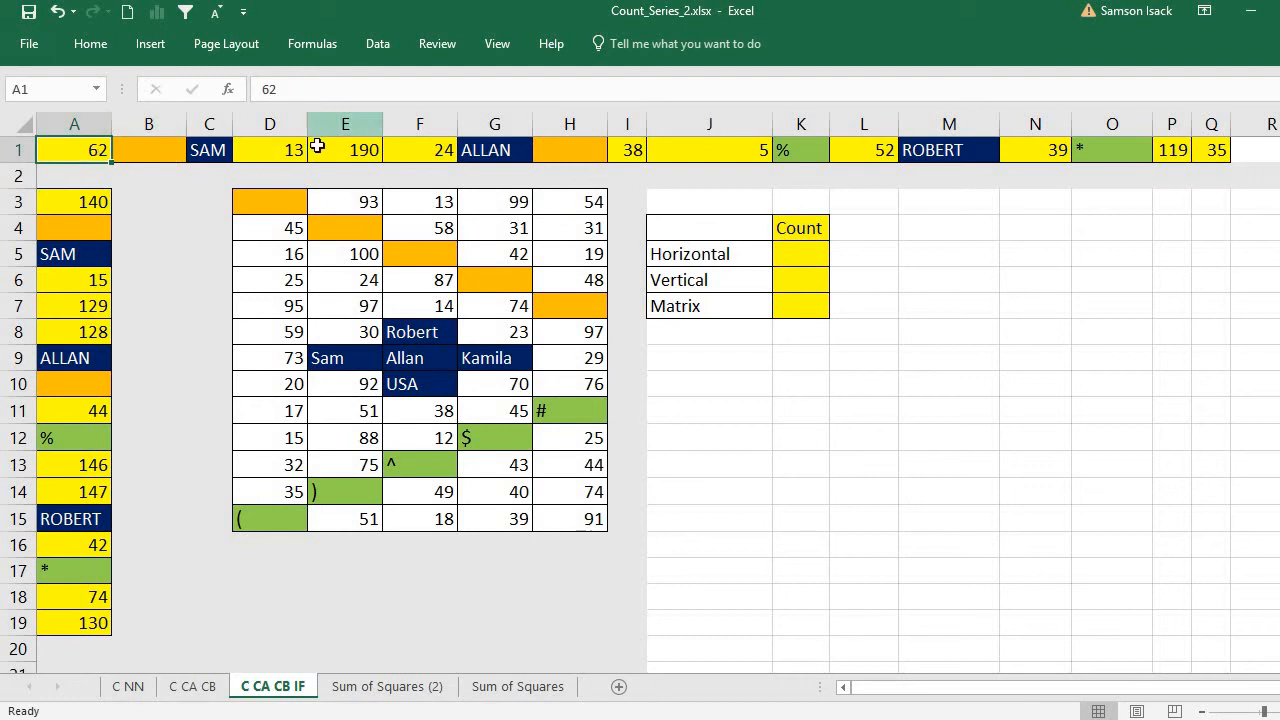
pyautogui.click(205, 147)
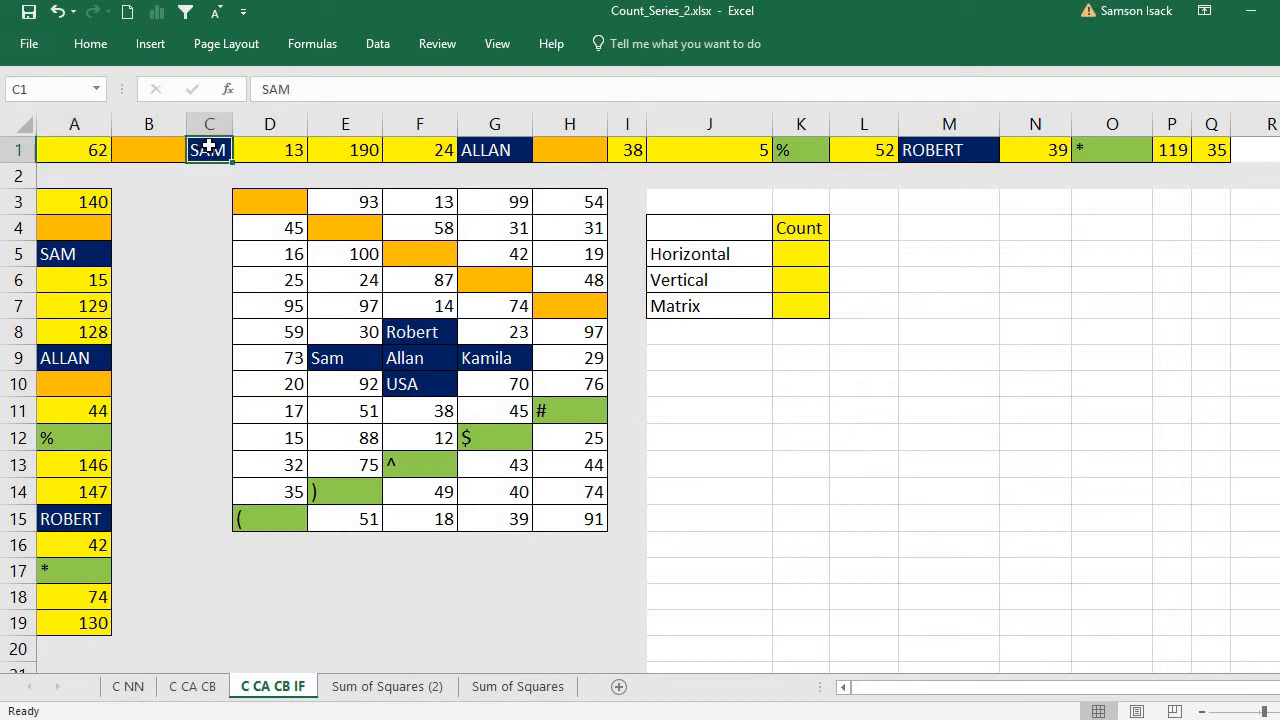
pyautogui.click(470, 147)
pyautogui.click(143, 149)
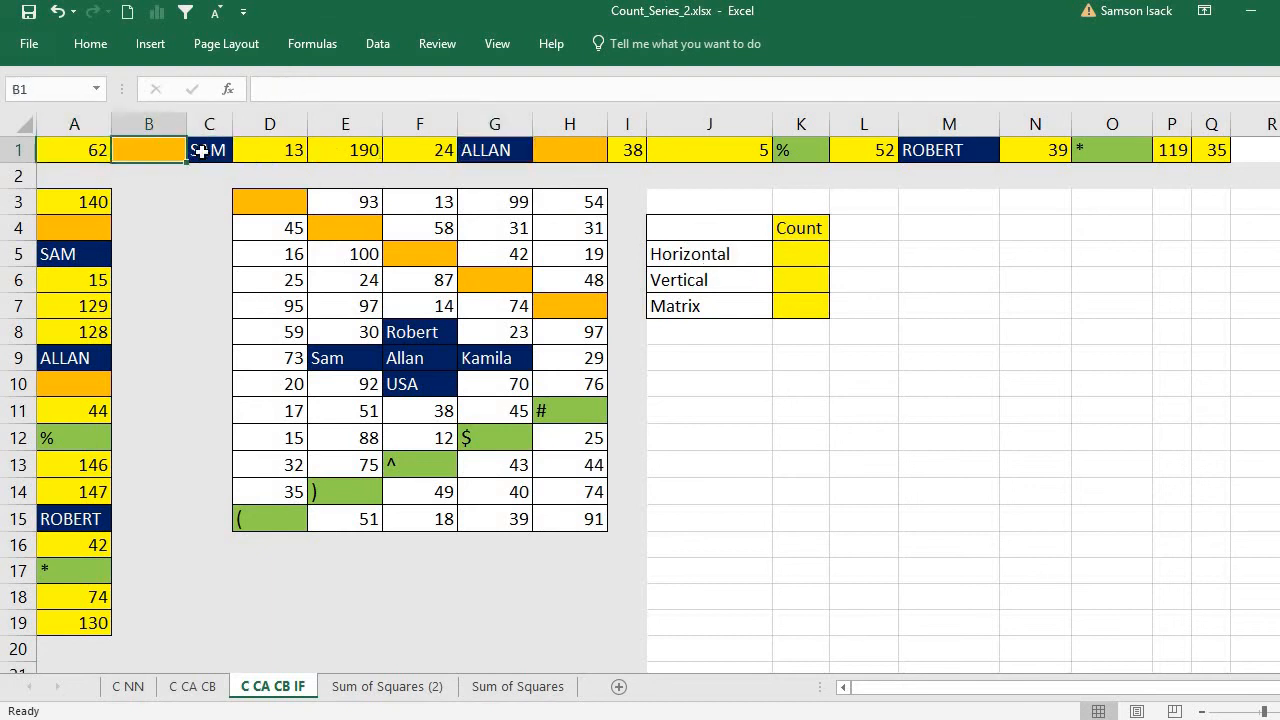
pyautogui.click(210, 150)
pyautogui.click(506, 146)
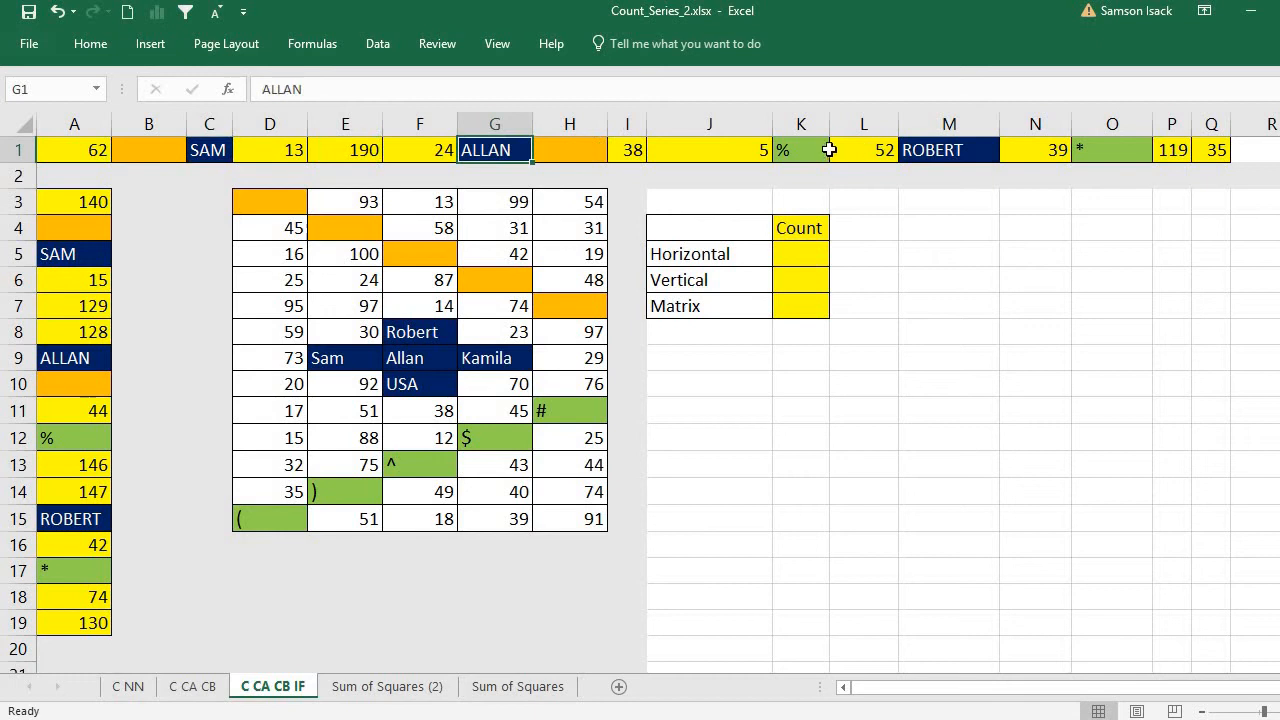
pyautogui.click(825, 150)
pyautogui.click(1105, 152)
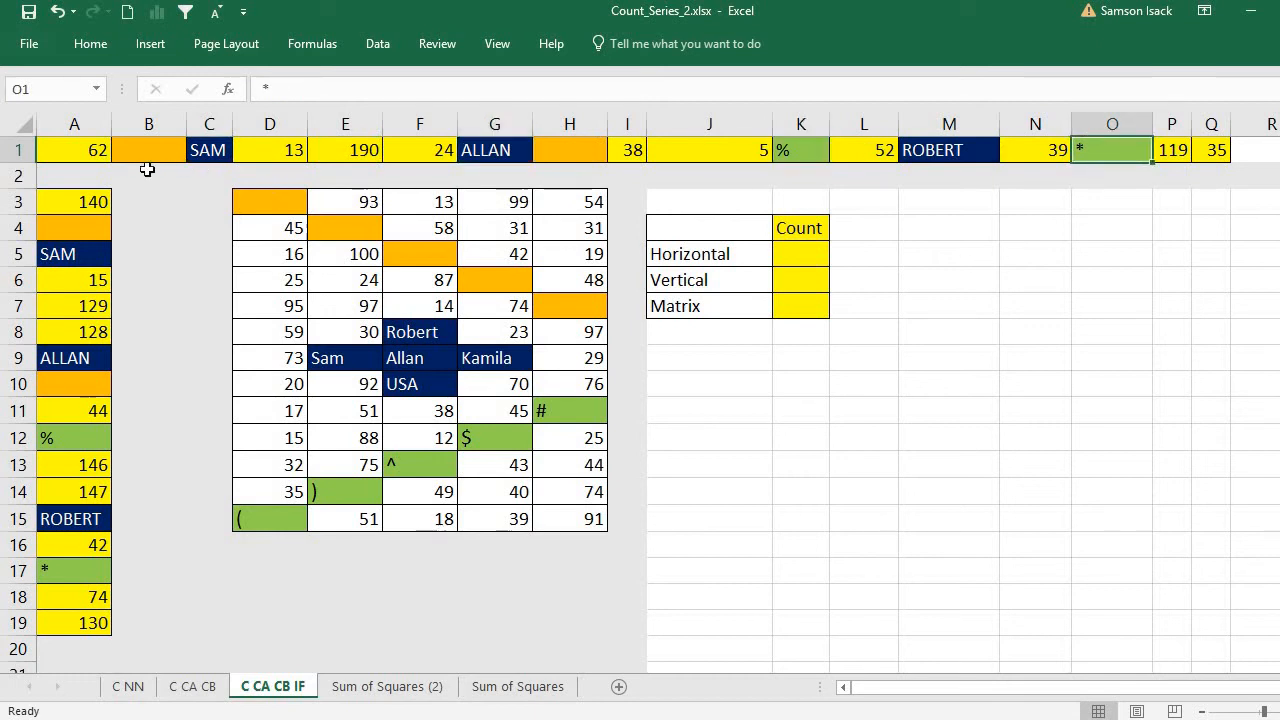
# Step: Enter the formula =COUNT(A1:Q1) in K5 to count the numeric cells of the Horizontal range
pyautogui.doubleClick(790, 257)
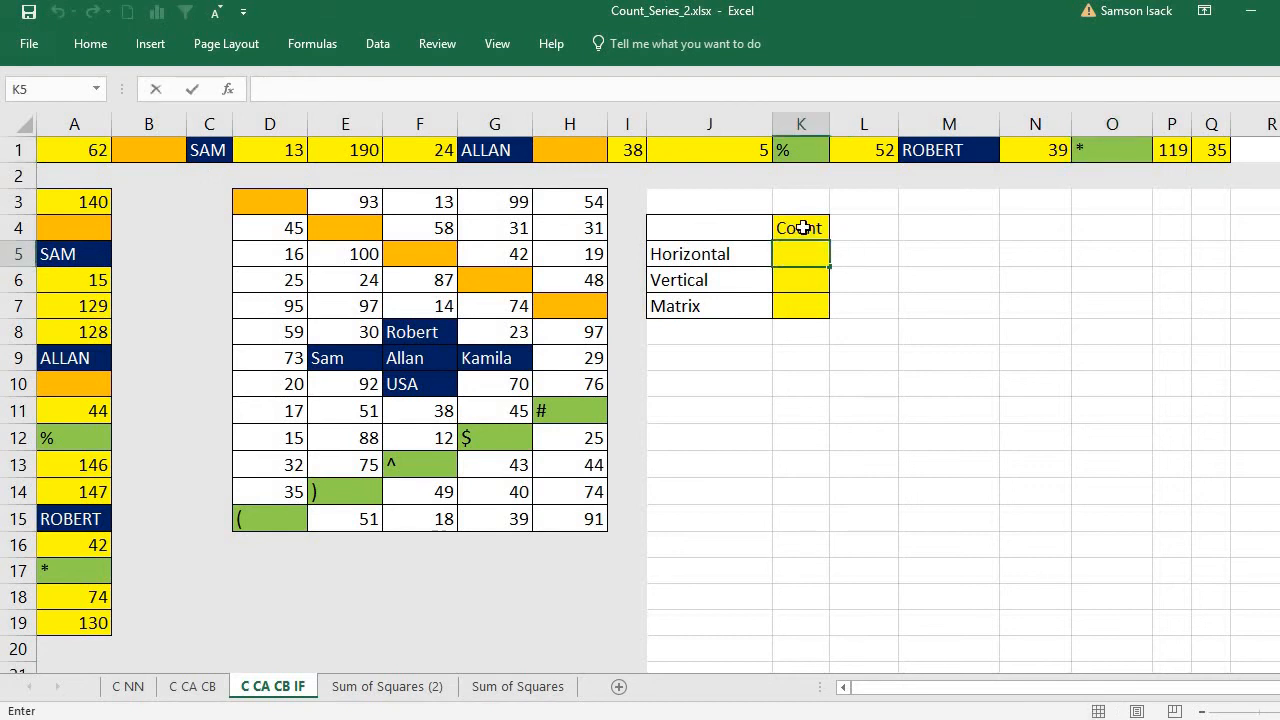
pyautogui.click(801, 229)
pyautogui.doubleClick(788, 254)
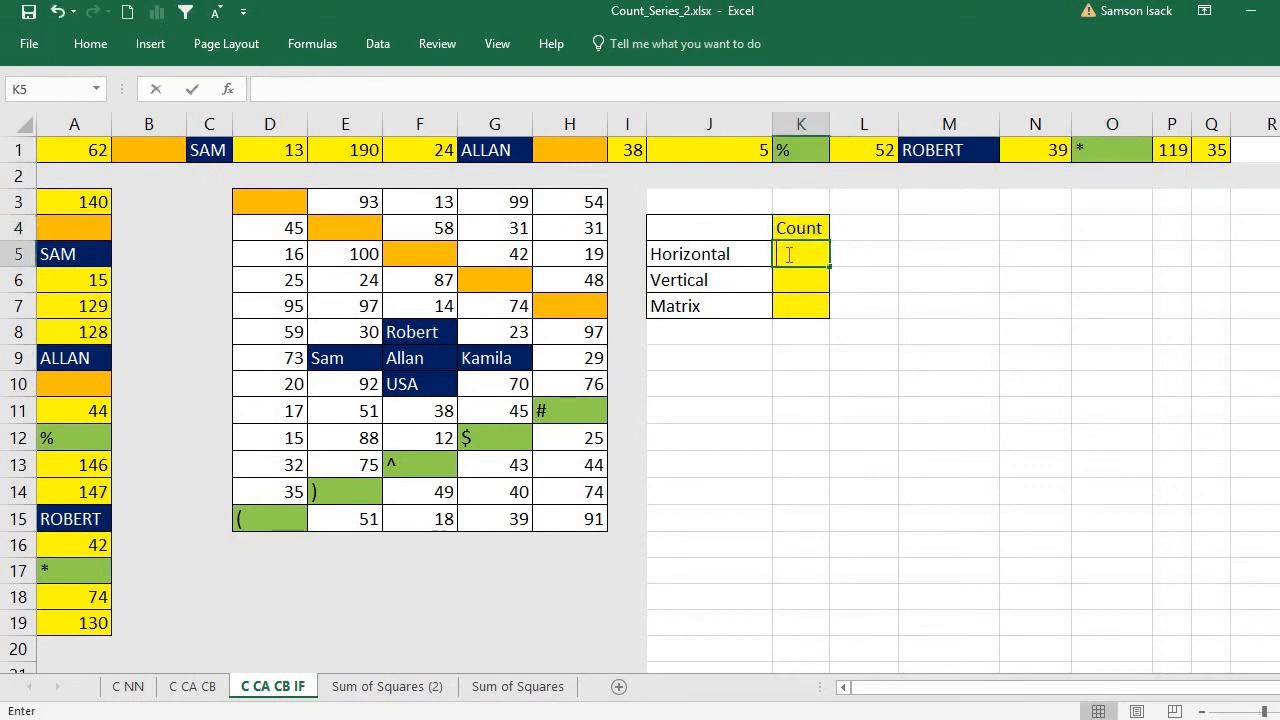
pyautogui.write('=')
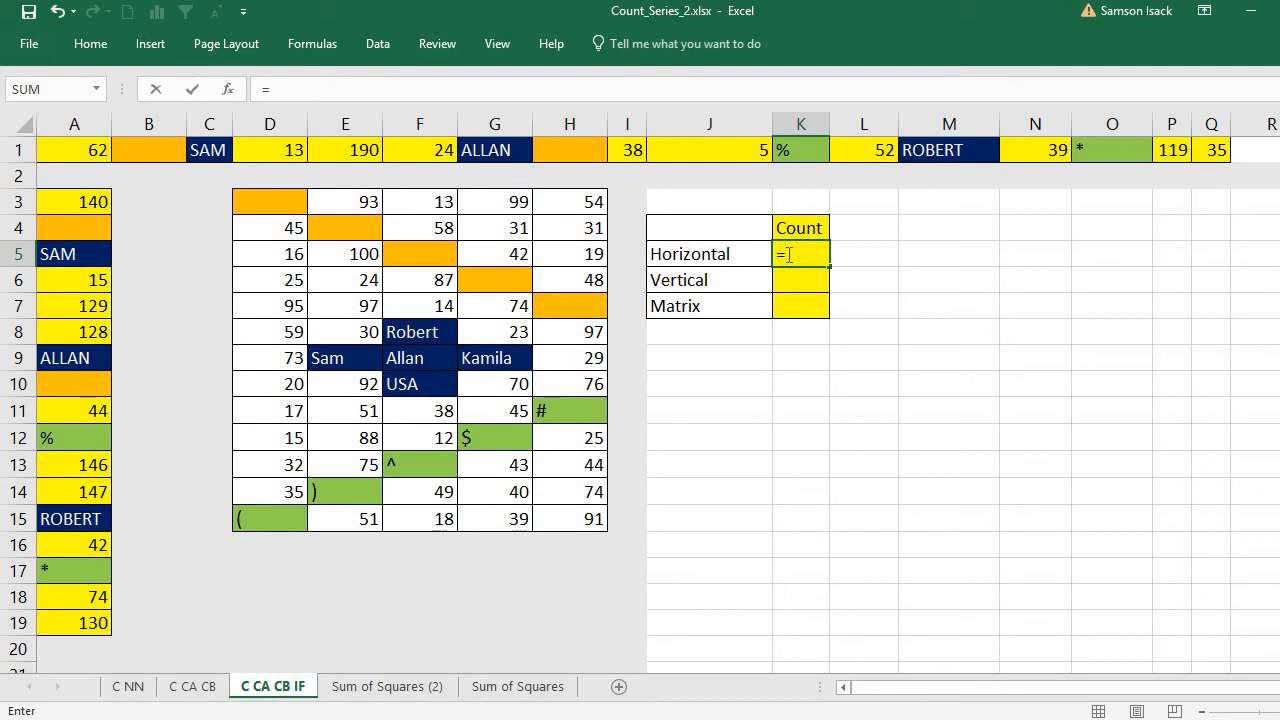
pyautogui.write('Count(')
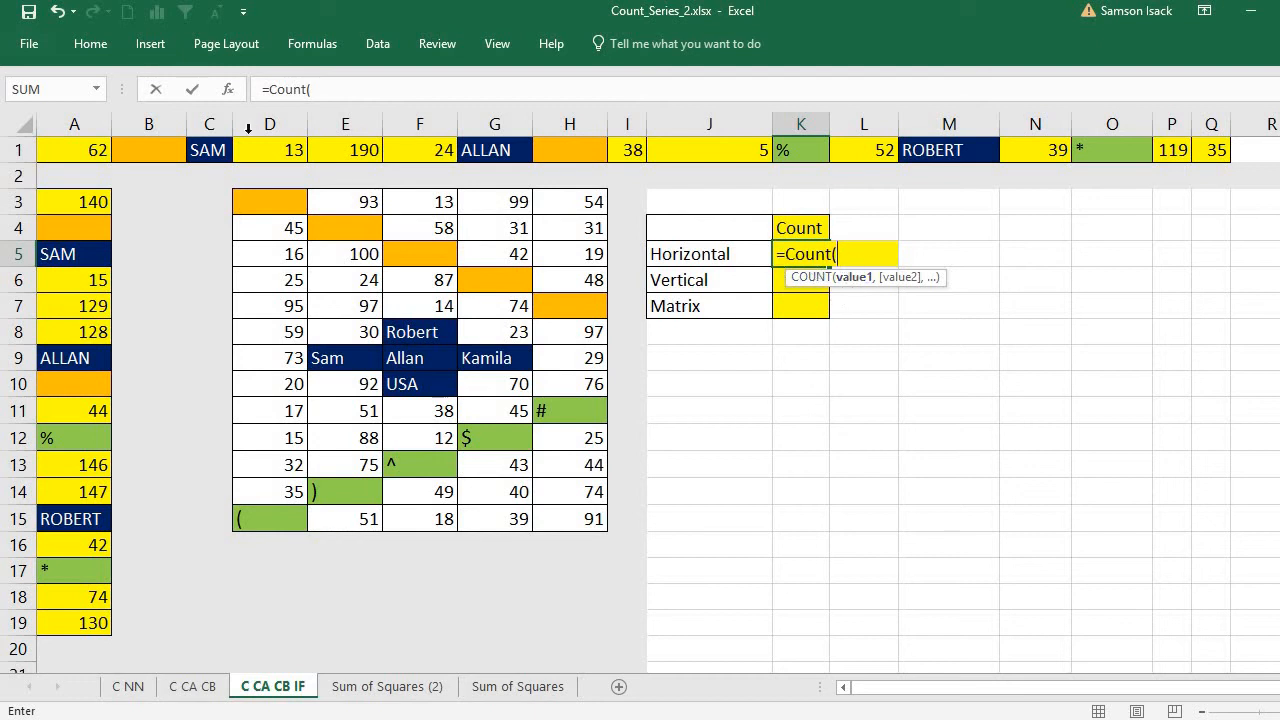
pyautogui.click(85, 148)
pyautogui.moveTo(223, 145); pyautogui.dragTo(1215, 150)
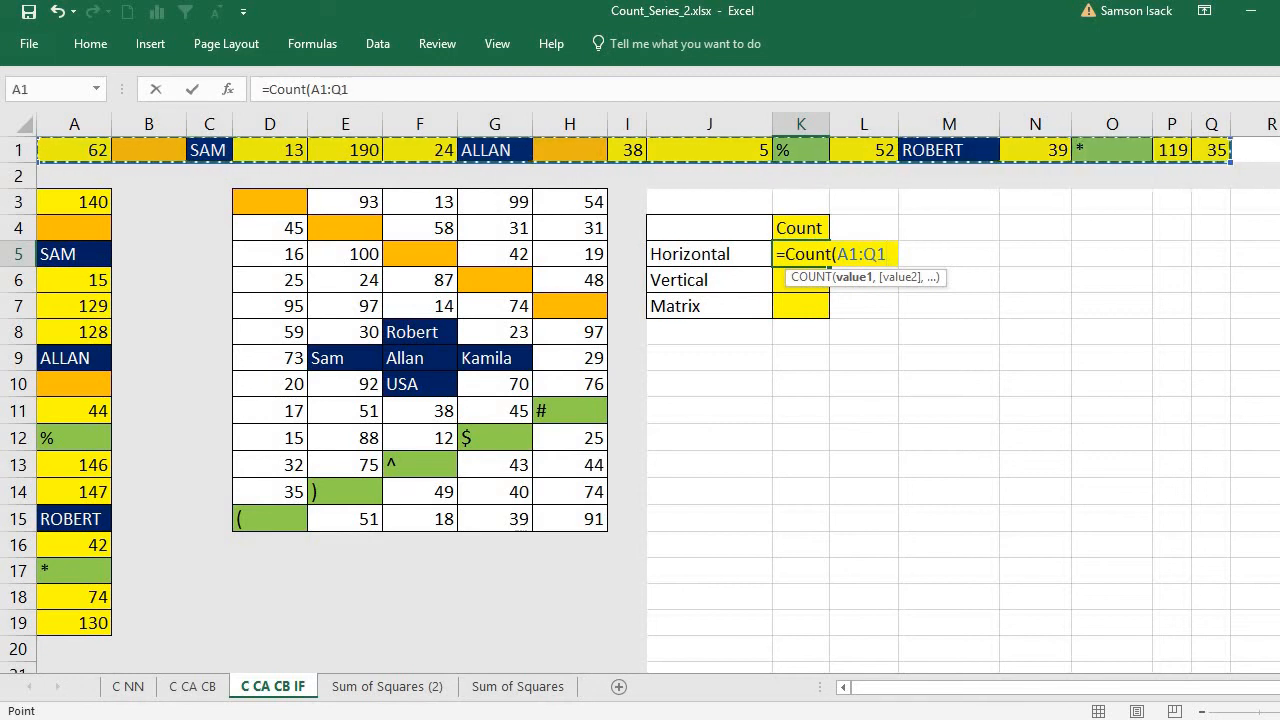
pyautogui.write(')')
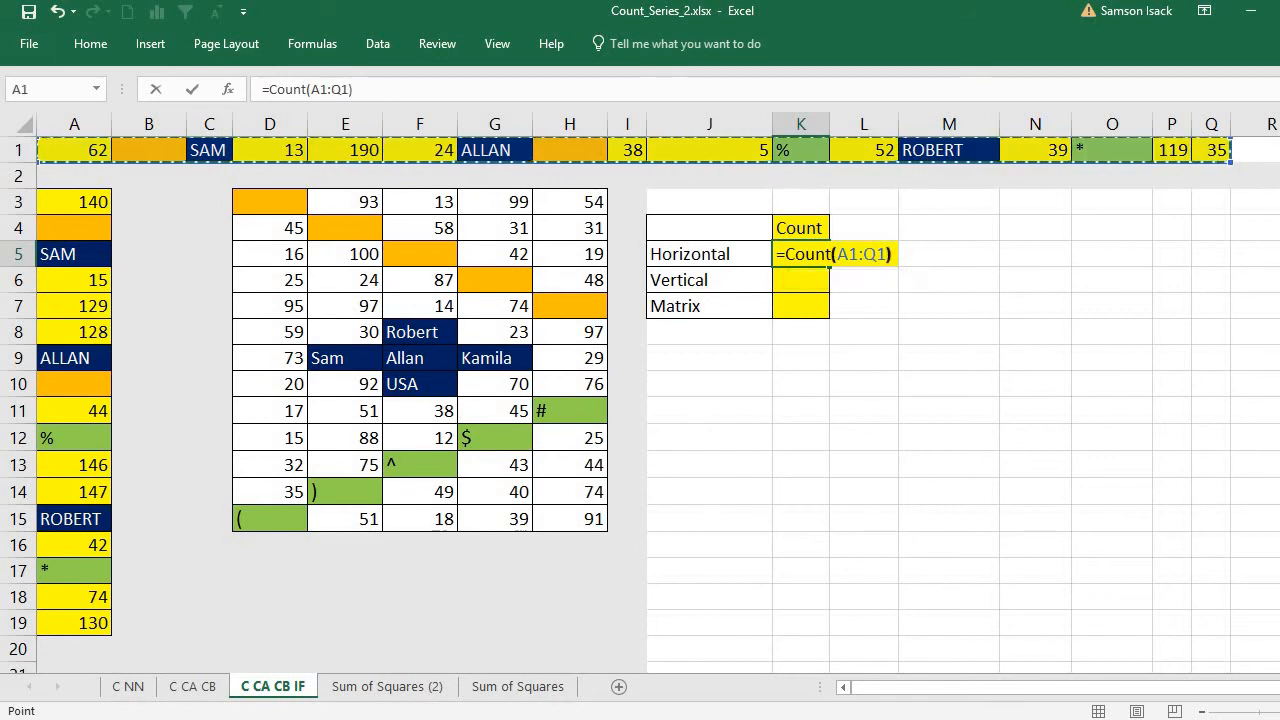
pyautogui.hotkey('ctrl', 'Return')
pyautogui.press('Return')
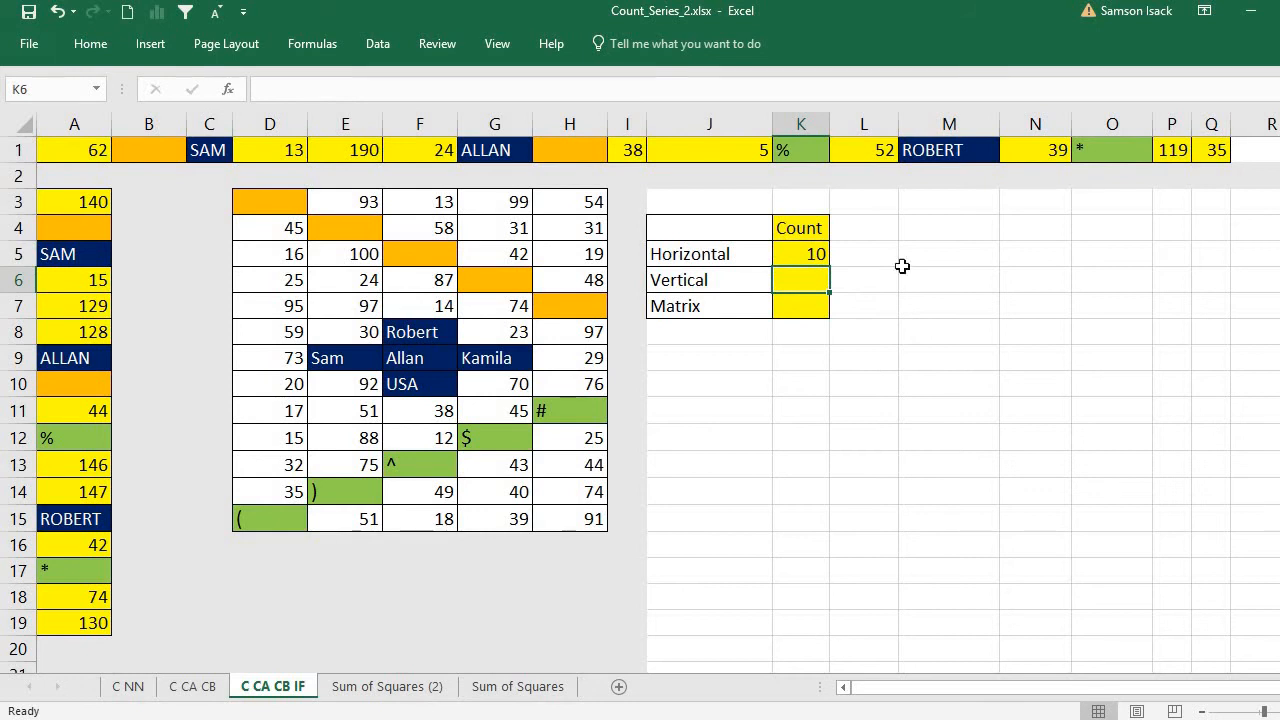
# Step: Check the Horizontal count in K5 against each numeric cell in row 1, from A1 through Q1
pyautogui.click(790, 261)
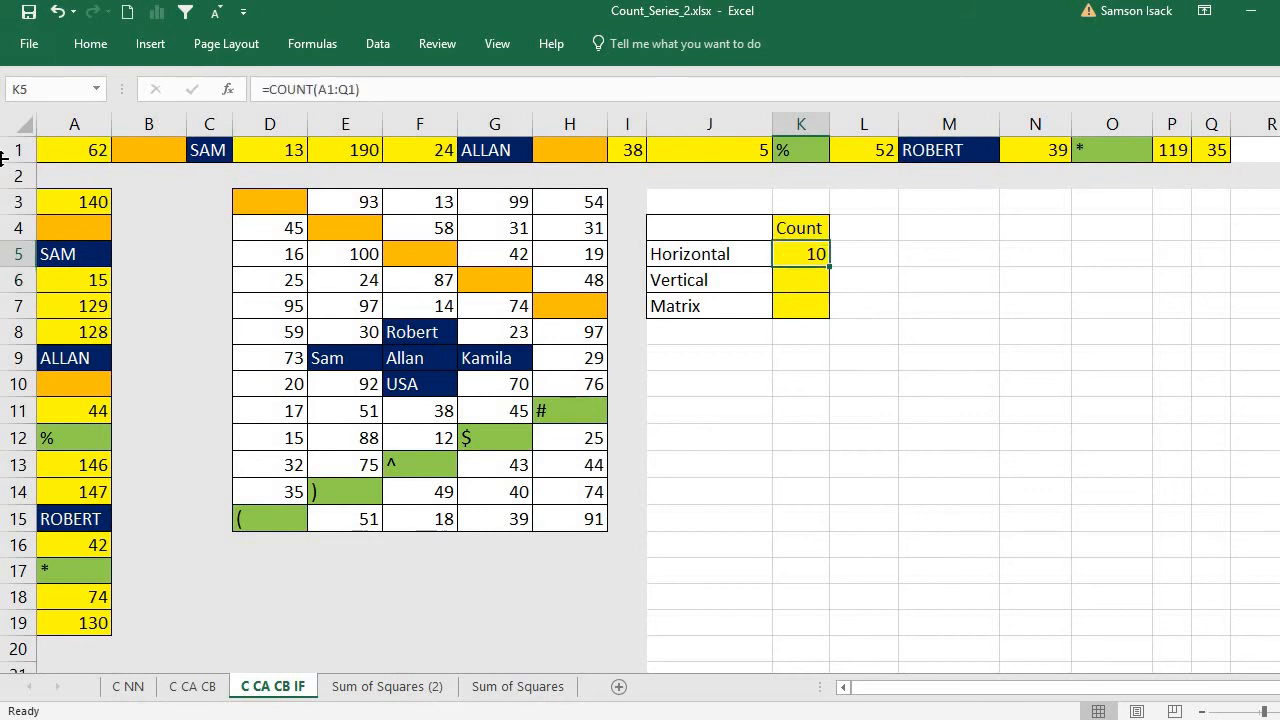
pyautogui.click(75, 147)
pyautogui.click(245, 150)
pyautogui.click(370, 146)
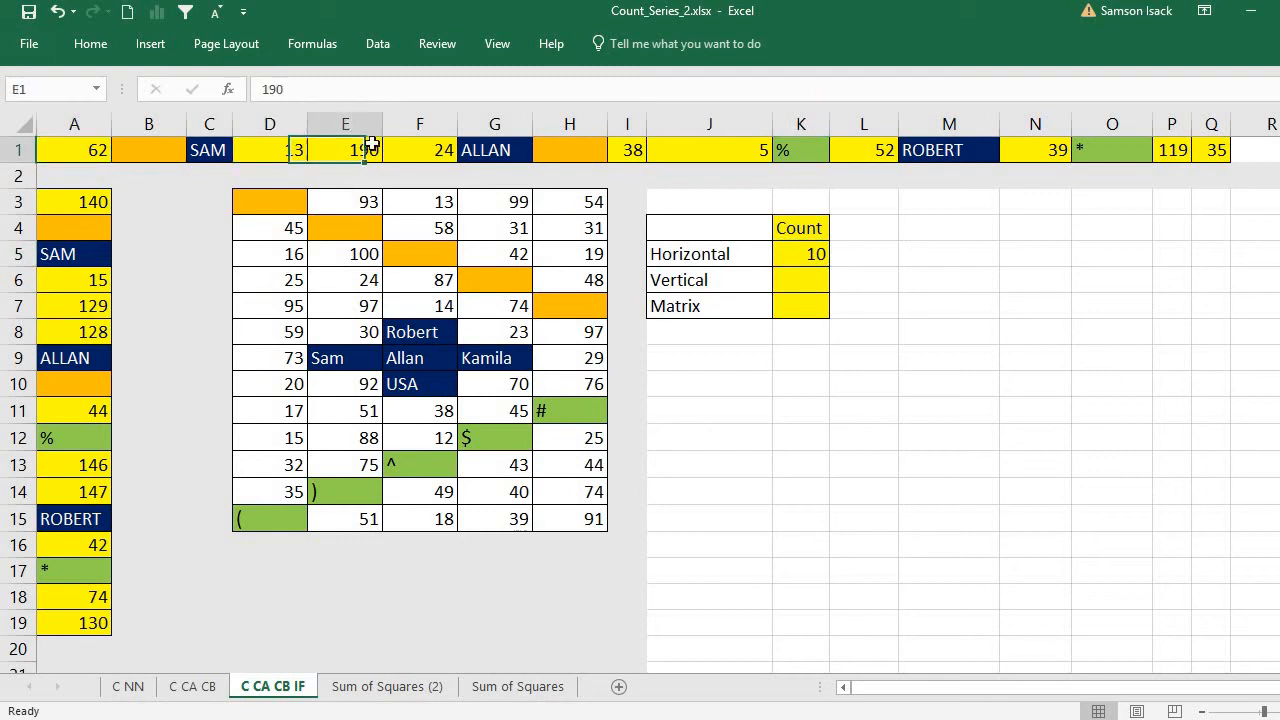
pyautogui.click(420, 146)
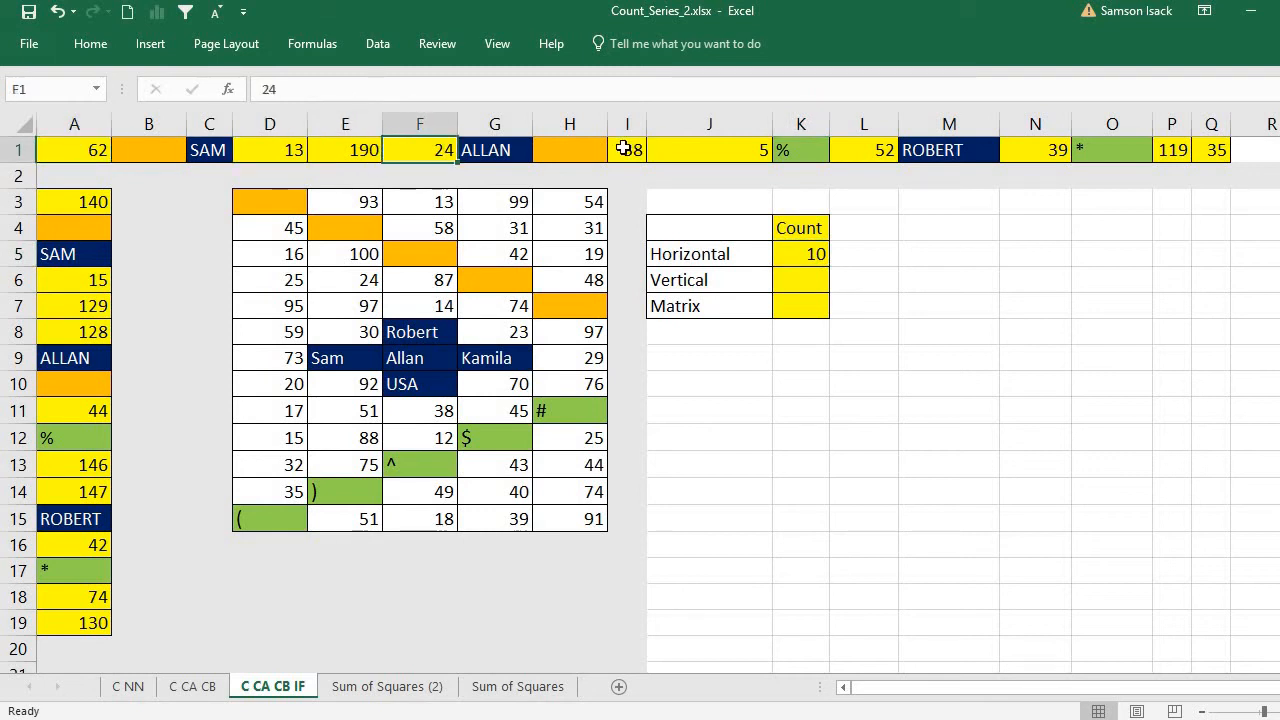
pyautogui.click(623, 148)
pyautogui.click(730, 148)
pyautogui.click(875, 150)
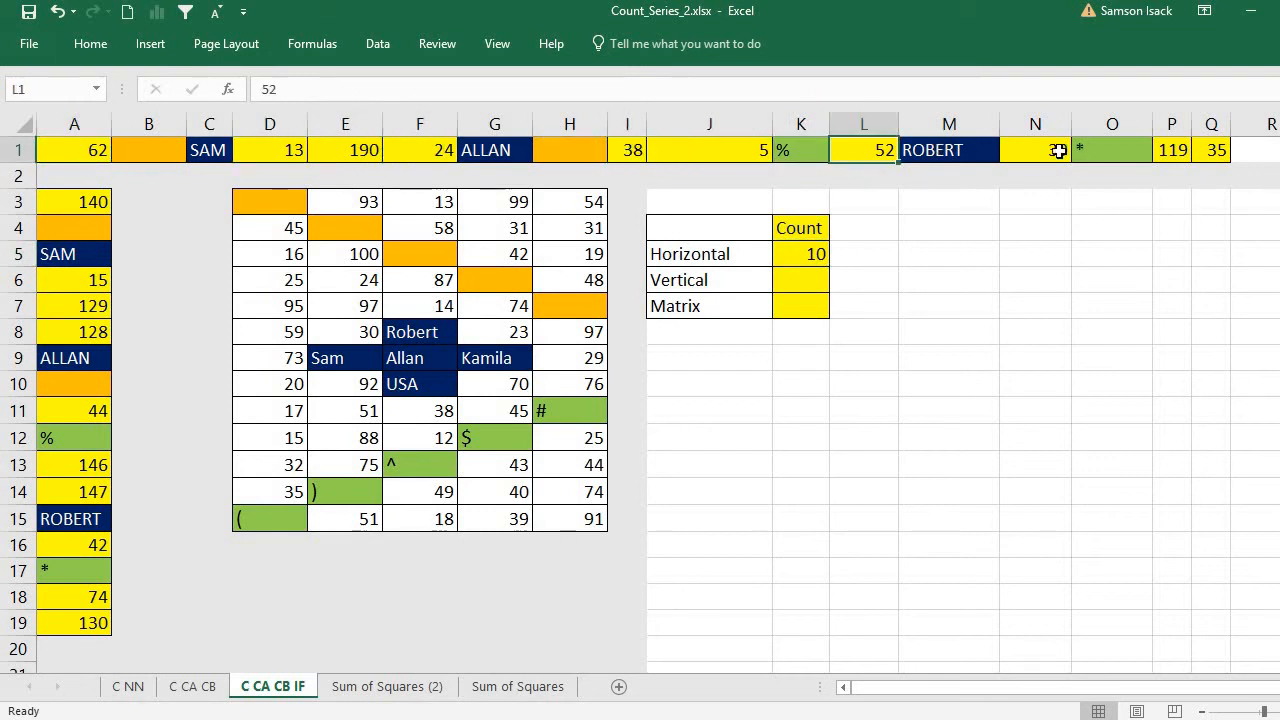
pyautogui.click(1058, 150)
pyautogui.click(1166, 150)
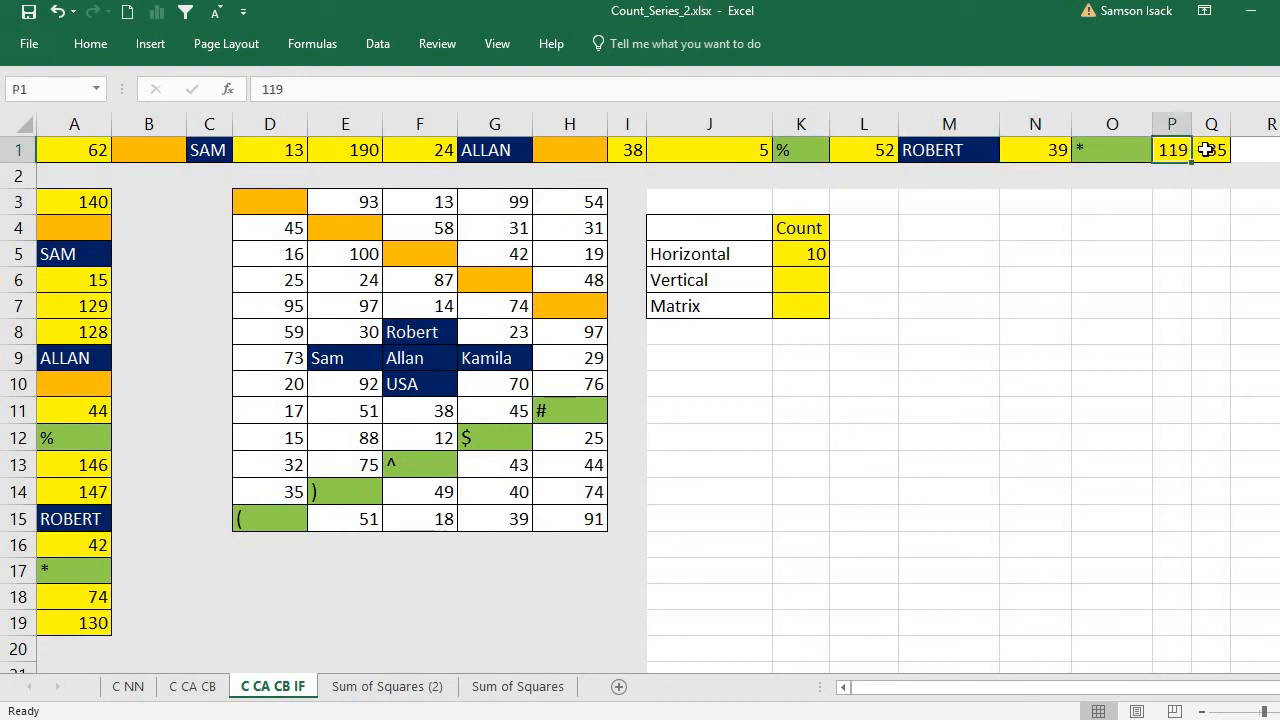
pyautogui.click(1208, 150)
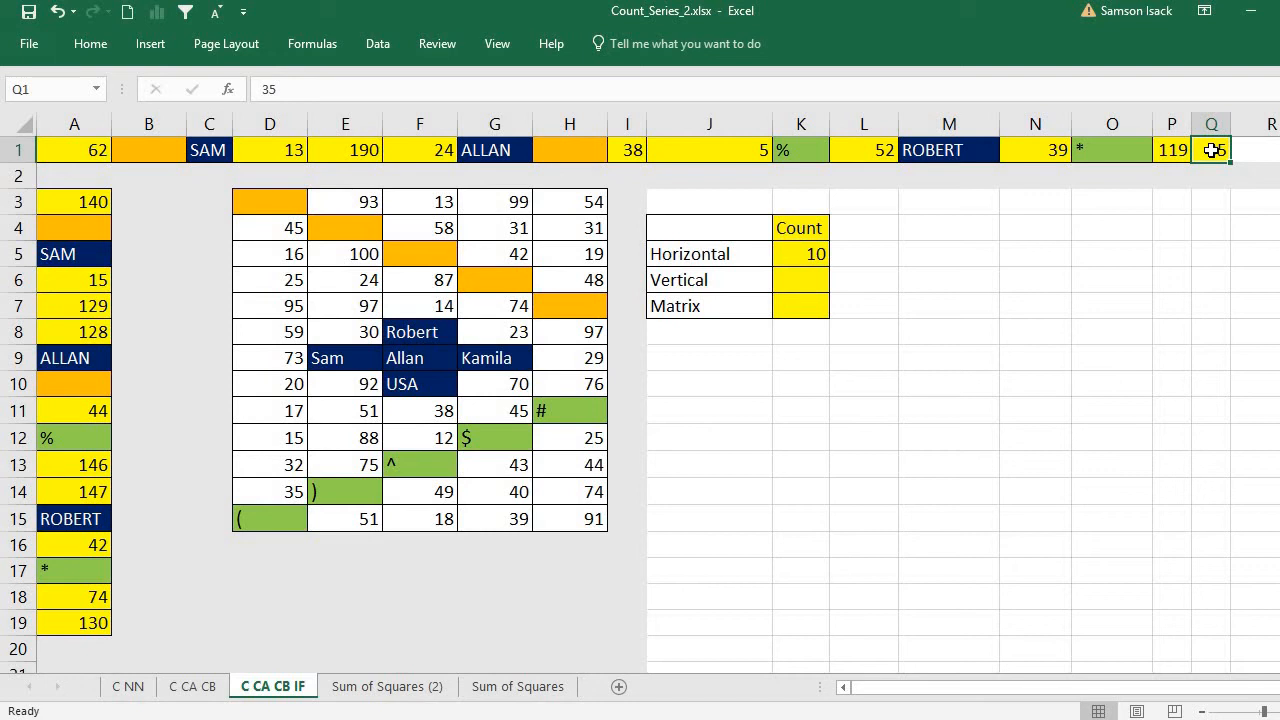
pyautogui.click(800, 254)
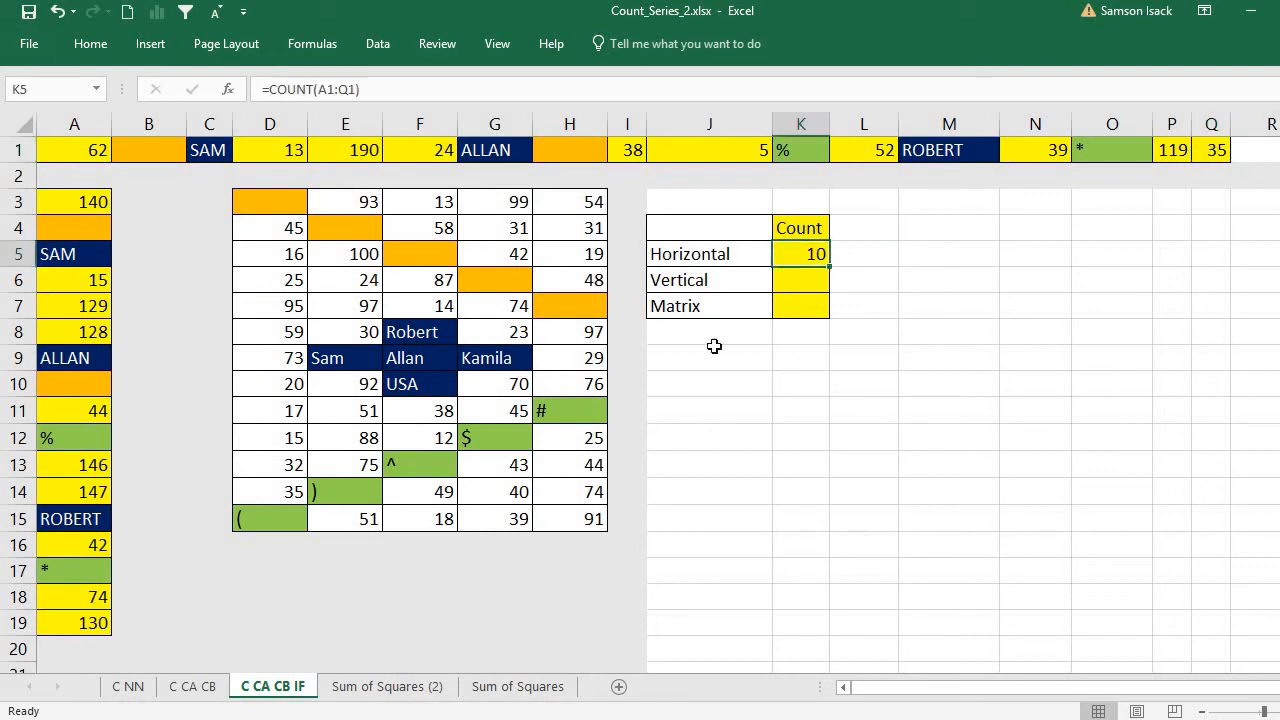
# Step: Enter the formula =COUNT(A3:A19) in K6 to count the numeric cells of the Vertical range
pyautogui.click(808, 284)
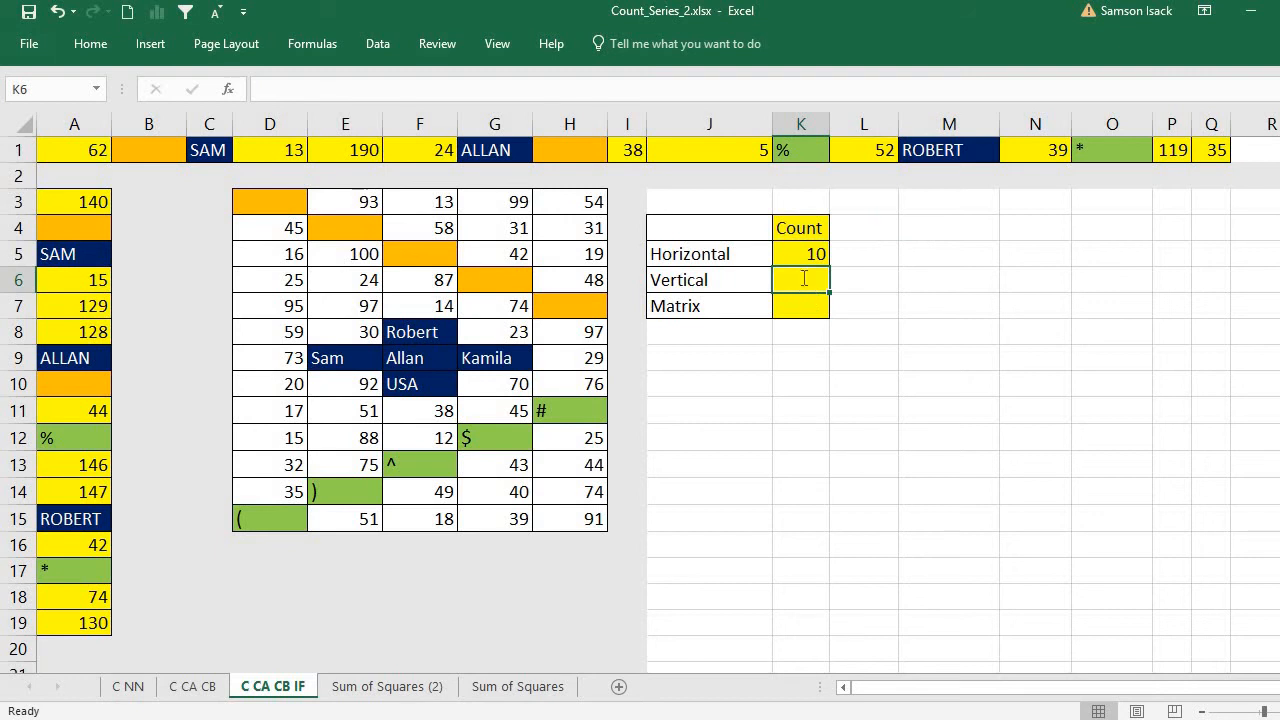
pyautogui.write('=')
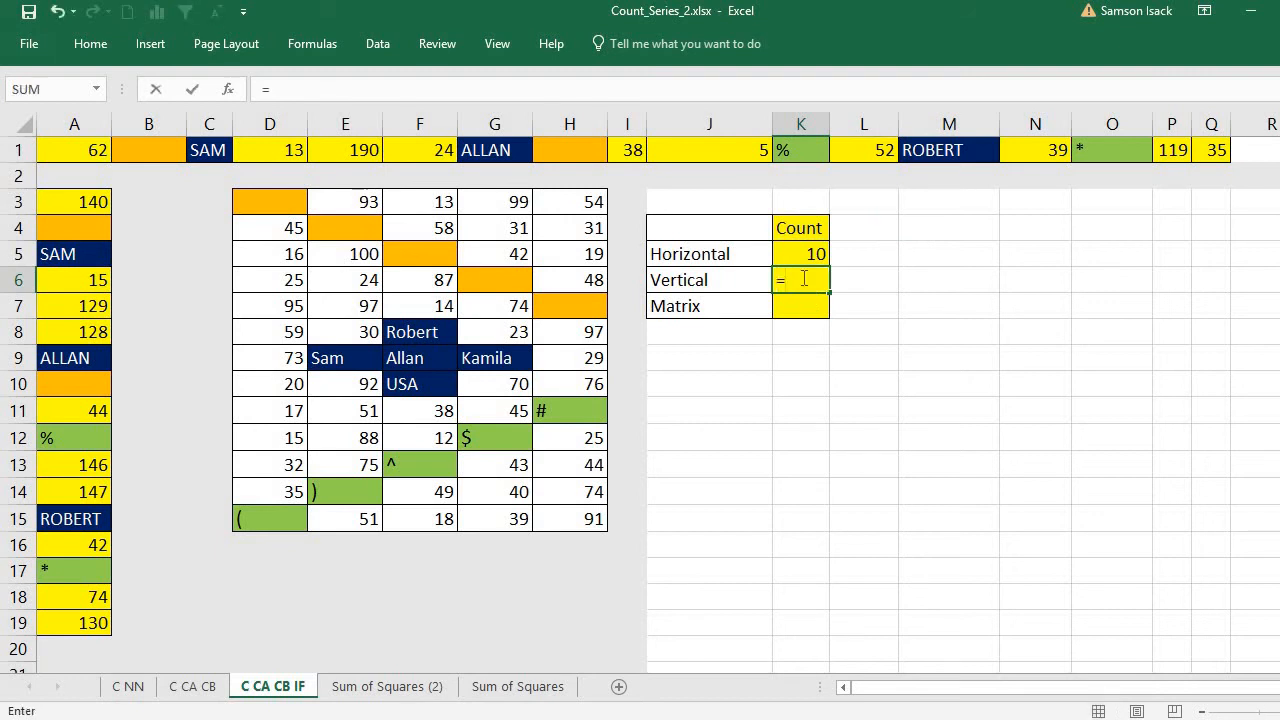
pyautogui.write('c')
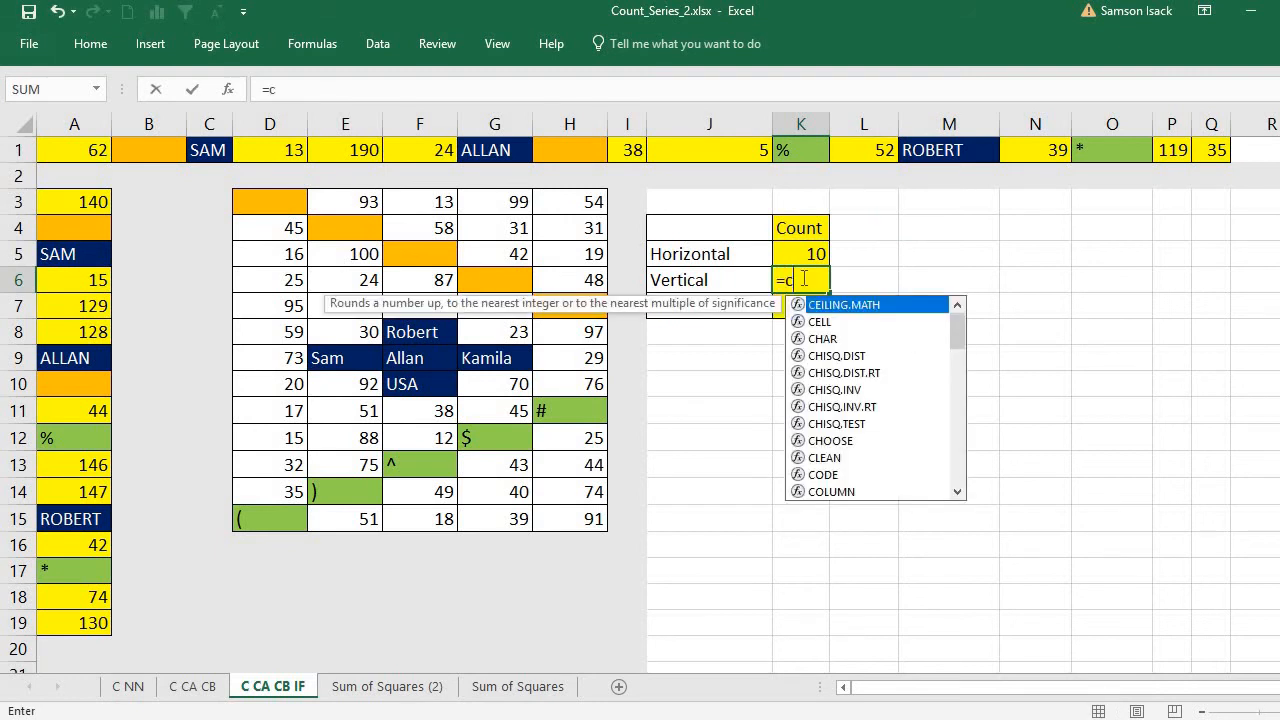
pyautogui.write('OUNT')
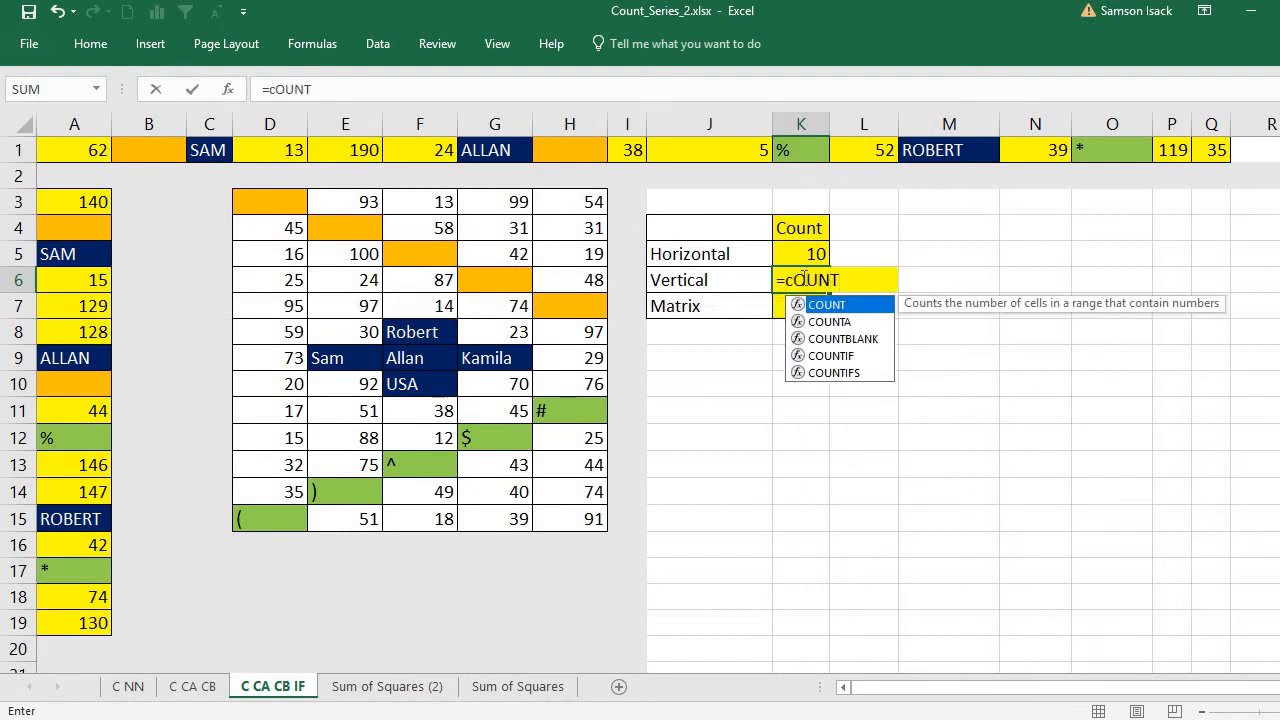
pyautogui.write('(')
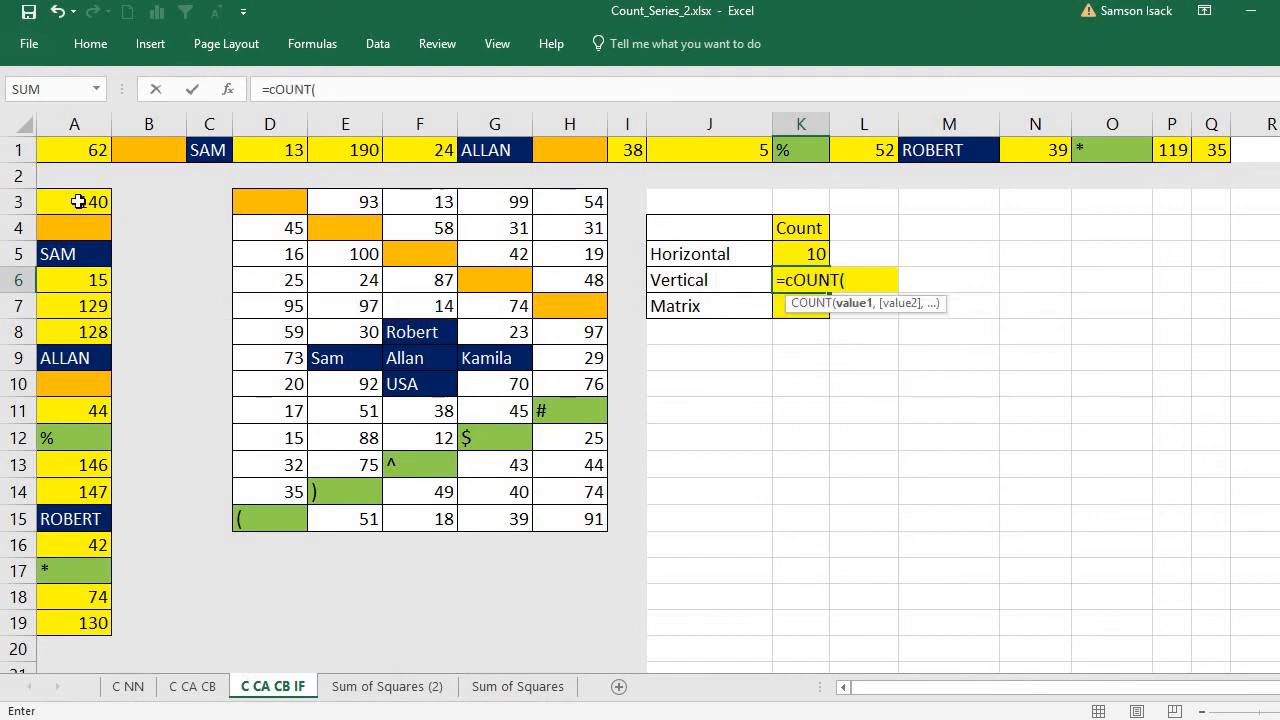
pyautogui.moveTo(86, 206); pyautogui.dragTo(91, 614)
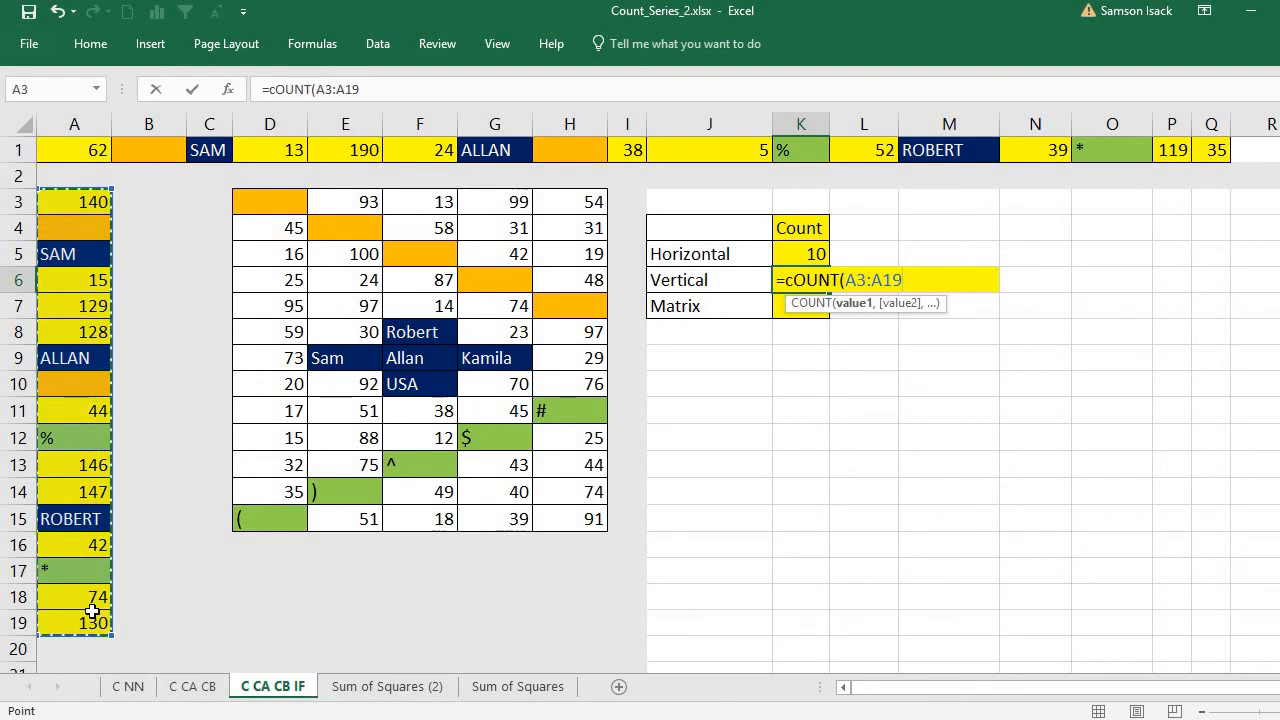
pyautogui.write(')')
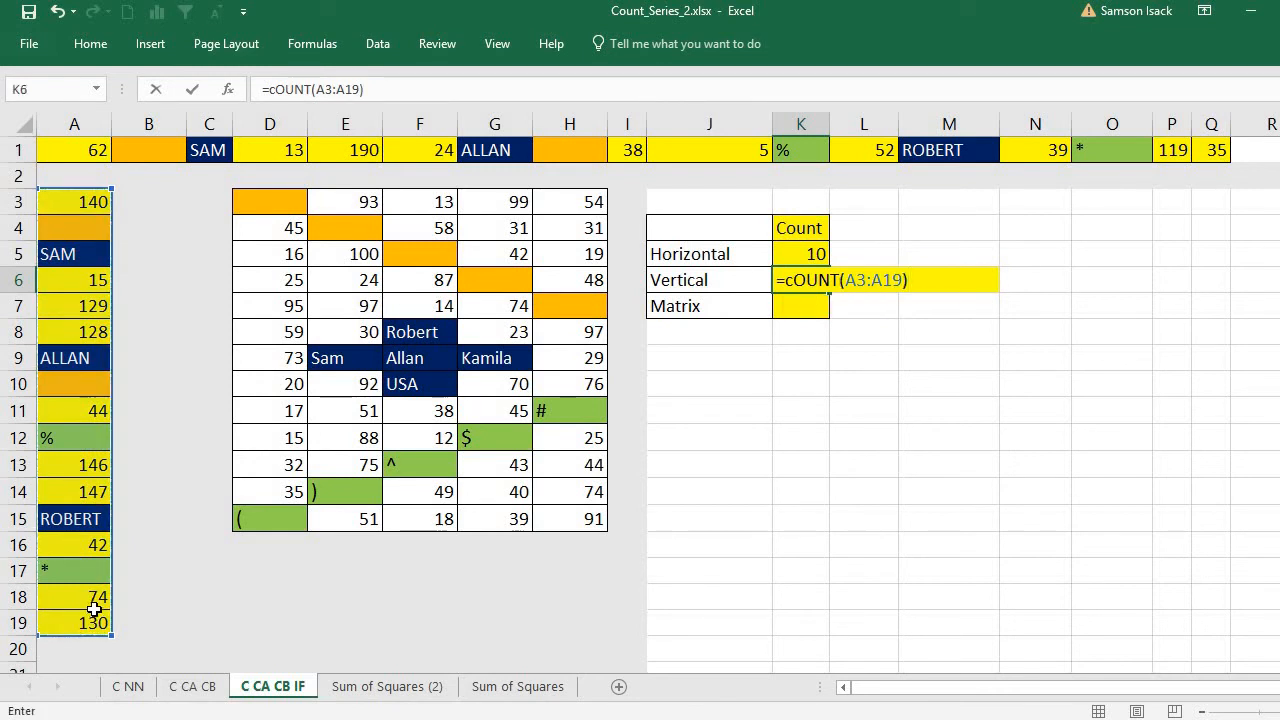
pyautogui.press('Return')
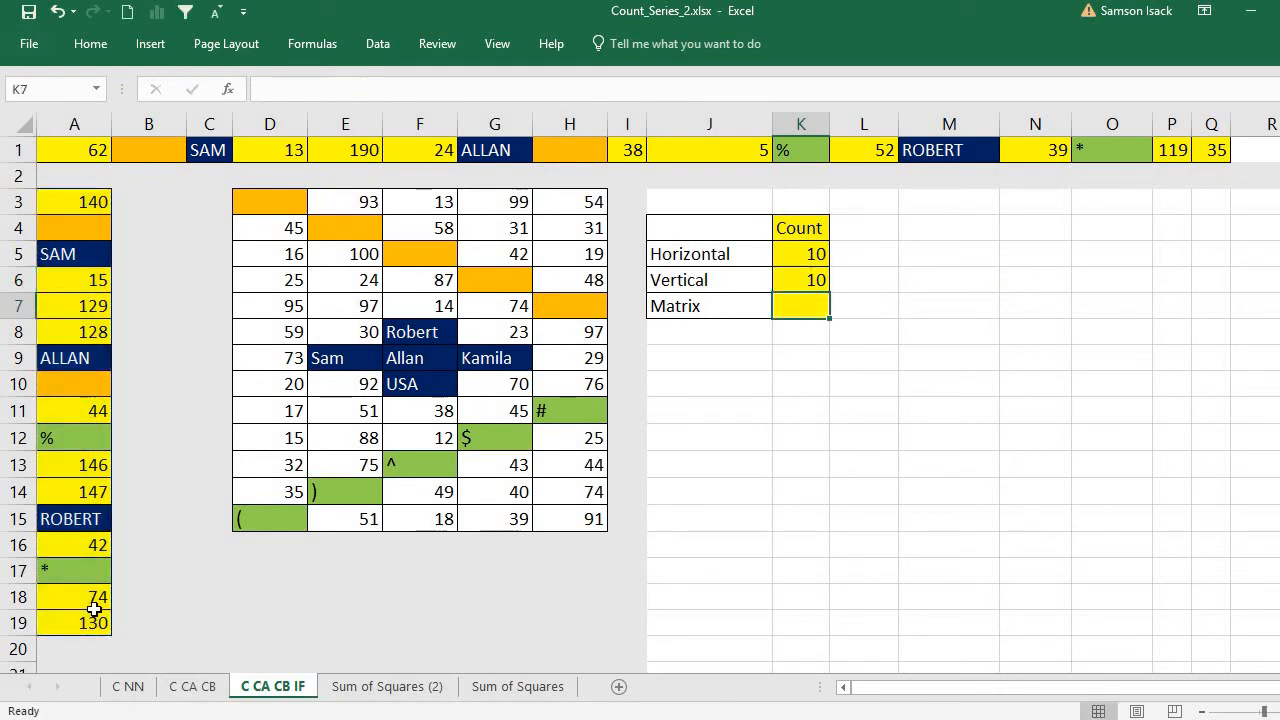
# Step: Check the Vertical count in K6 against each numeric cell in column A, from A3 through A19
pyautogui.click(808, 283)
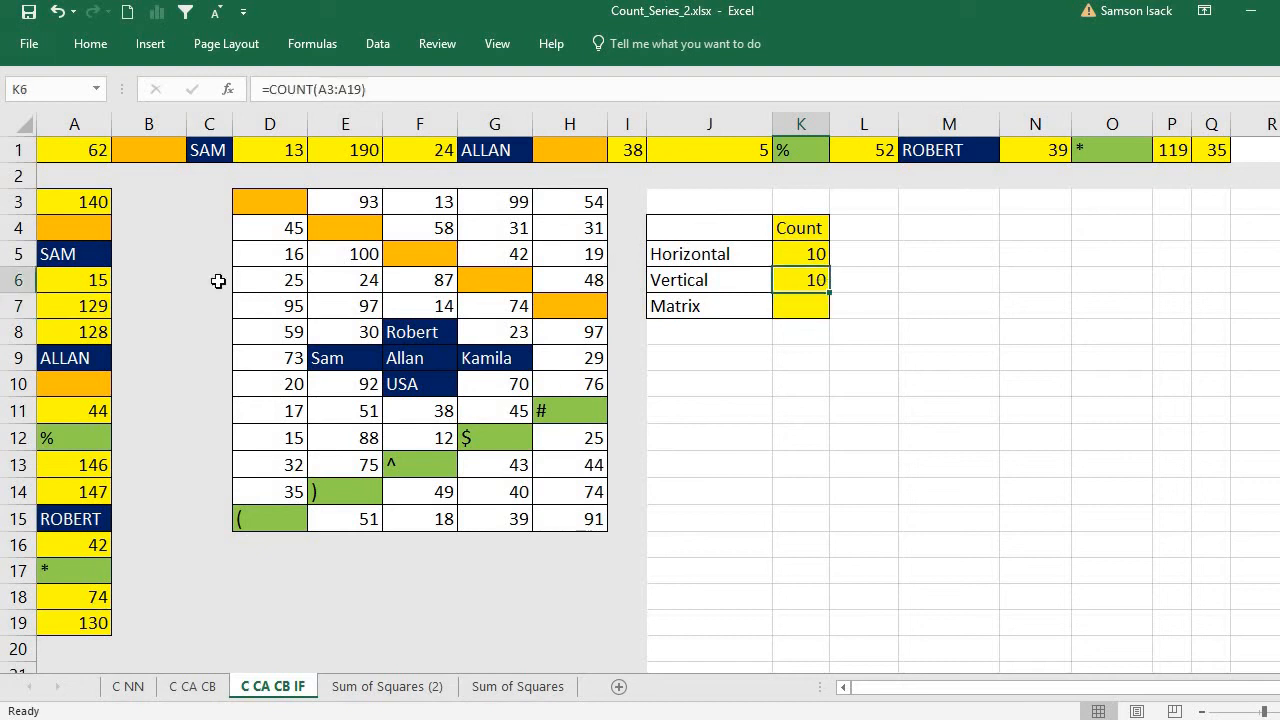
pyautogui.click(78, 203)
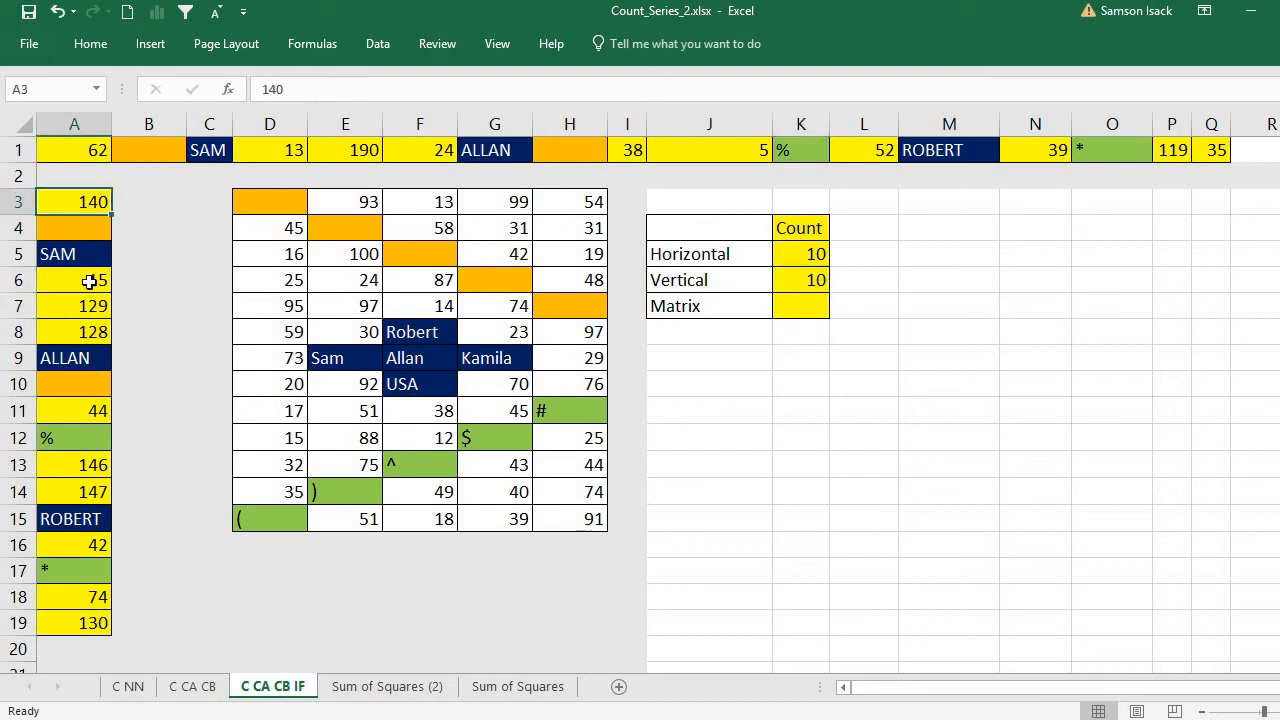
pyautogui.click(89, 283)
pyautogui.click(90, 307)
pyautogui.click(90, 332)
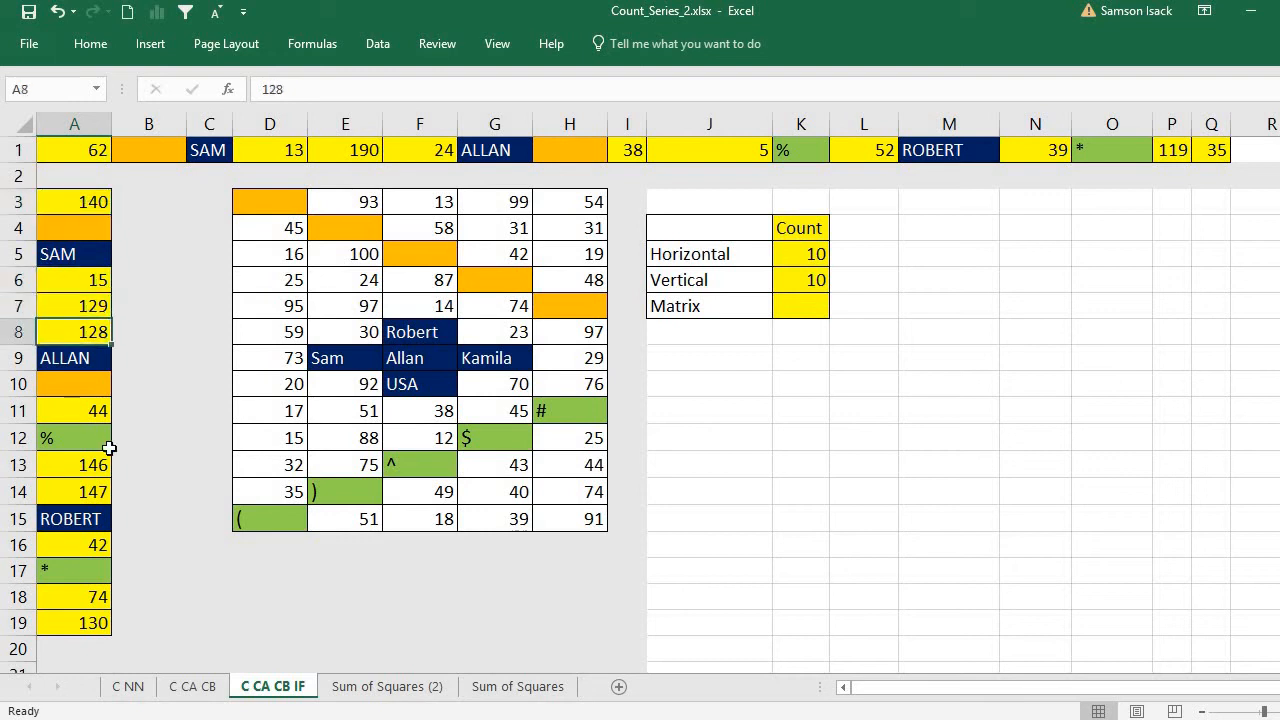
pyautogui.click(95, 410)
pyautogui.click(92, 466)
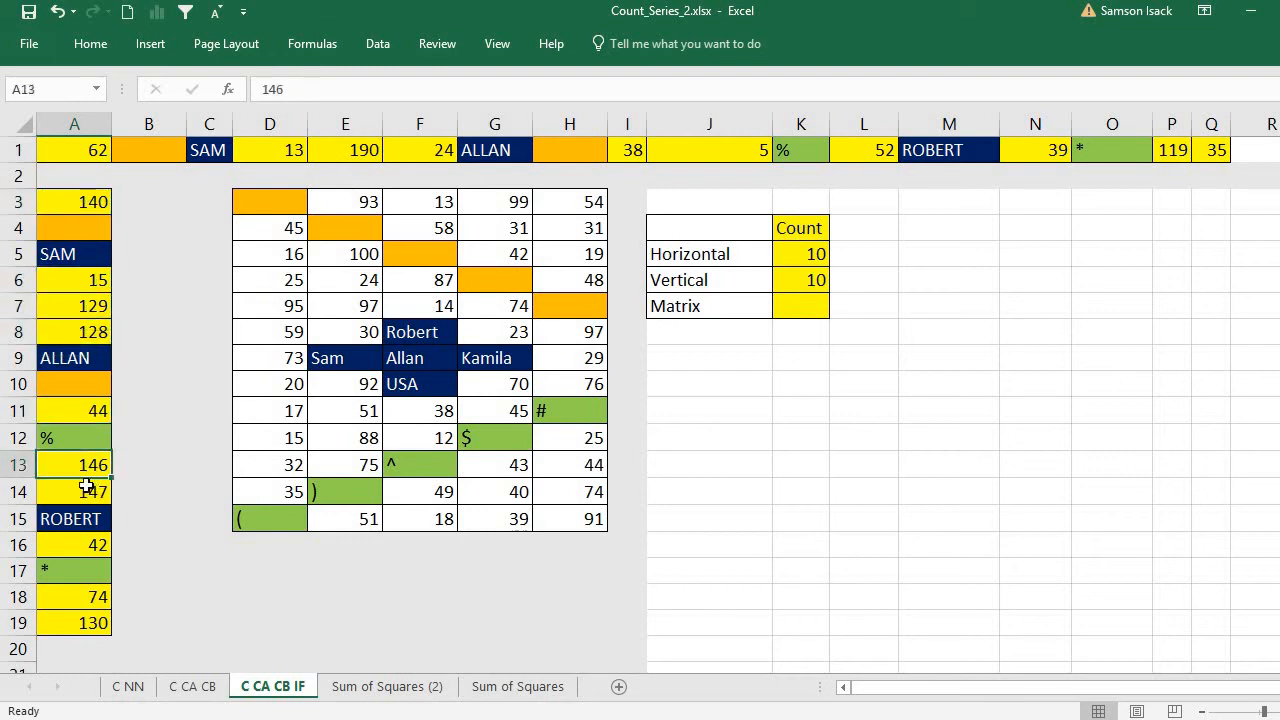
pyautogui.click(87, 489)
pyautogui.click(92, 545)
pyautogui.click(90, 598)
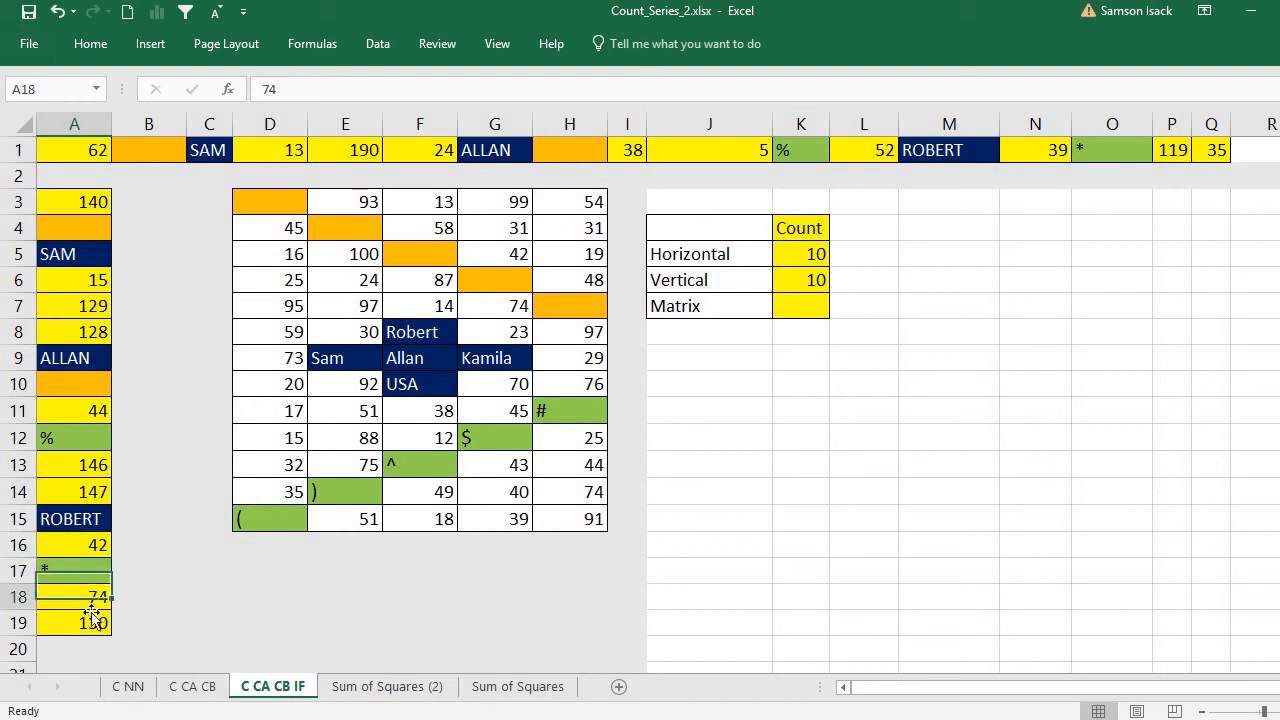
pyautogui.click(91, 620)
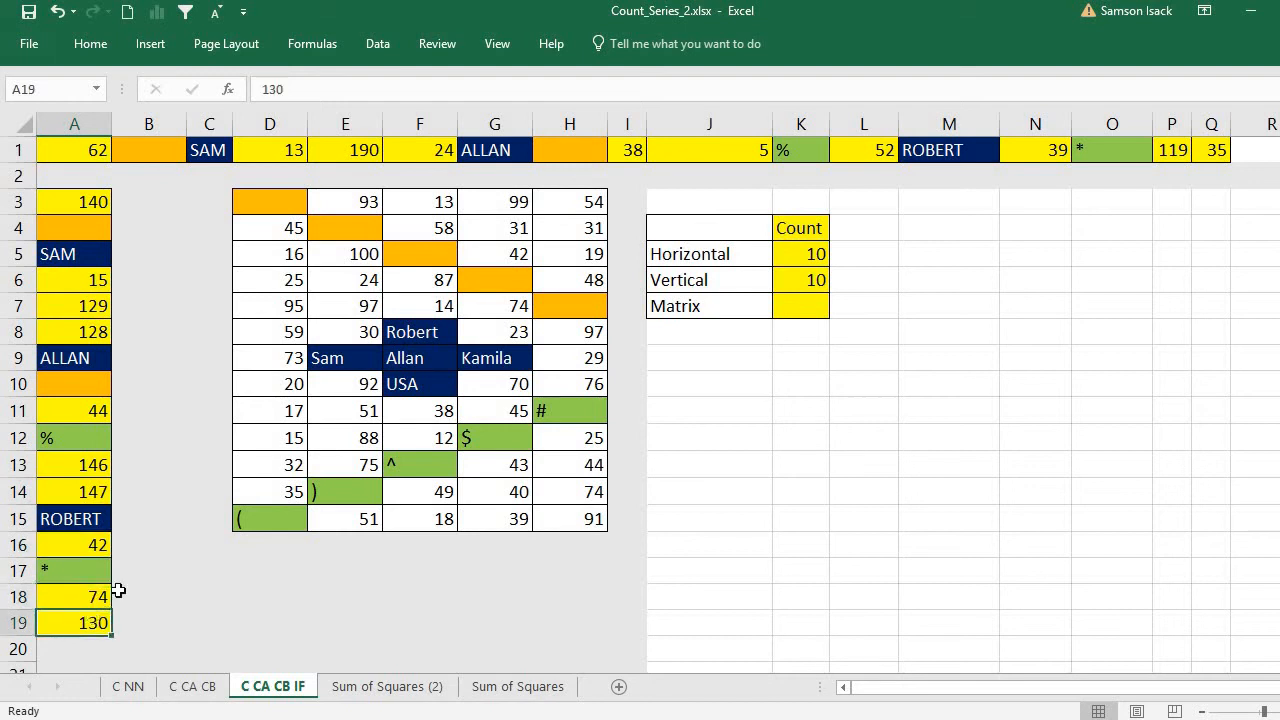
pyautogui.click(818, 287)
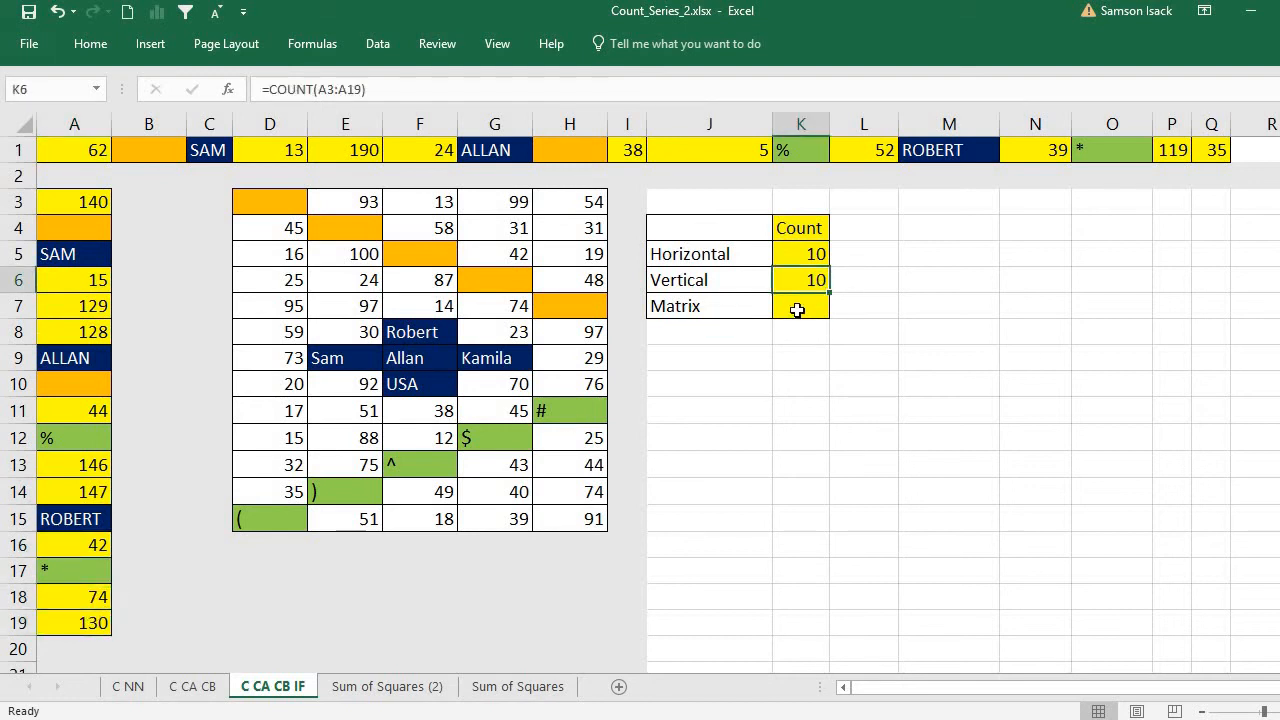
# Step: Examine the extent of the matrix D3:H15 across its columns and rows as the range for the Matrix count
pyautogui.click(798, 308)
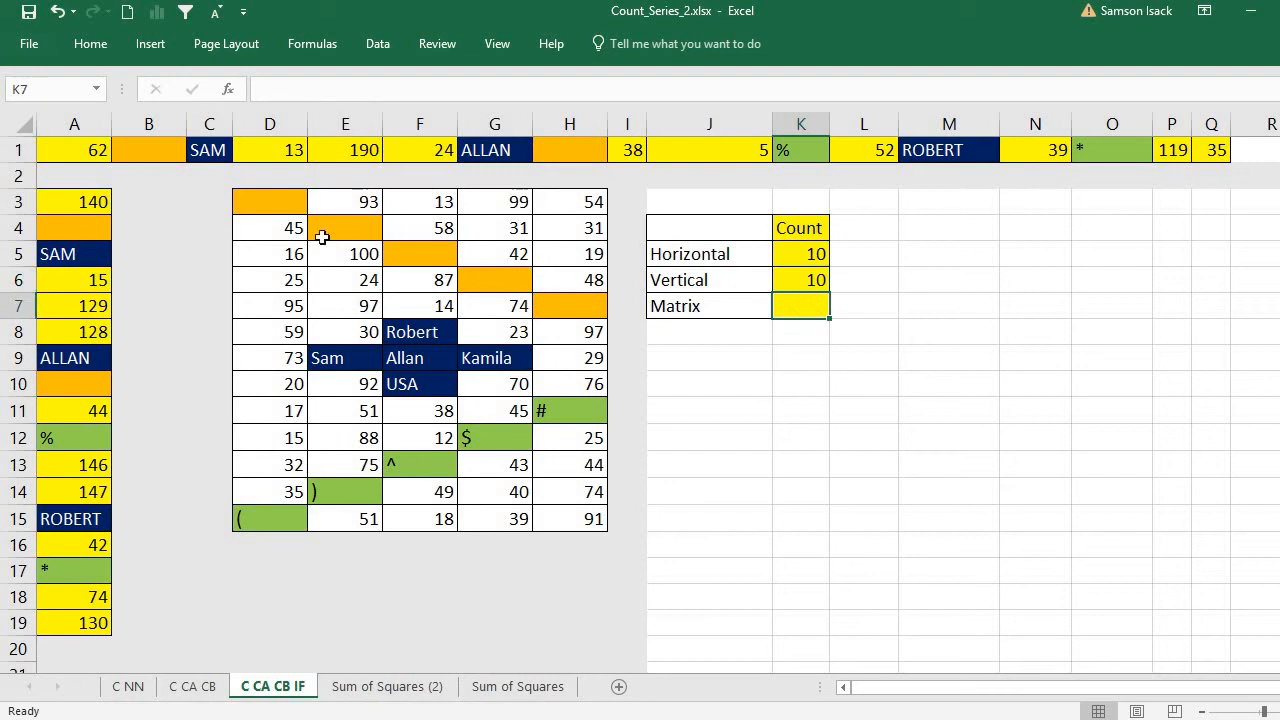
pyautogui.moveTo(276, 208); pyautogui.dragTo(592, 522)
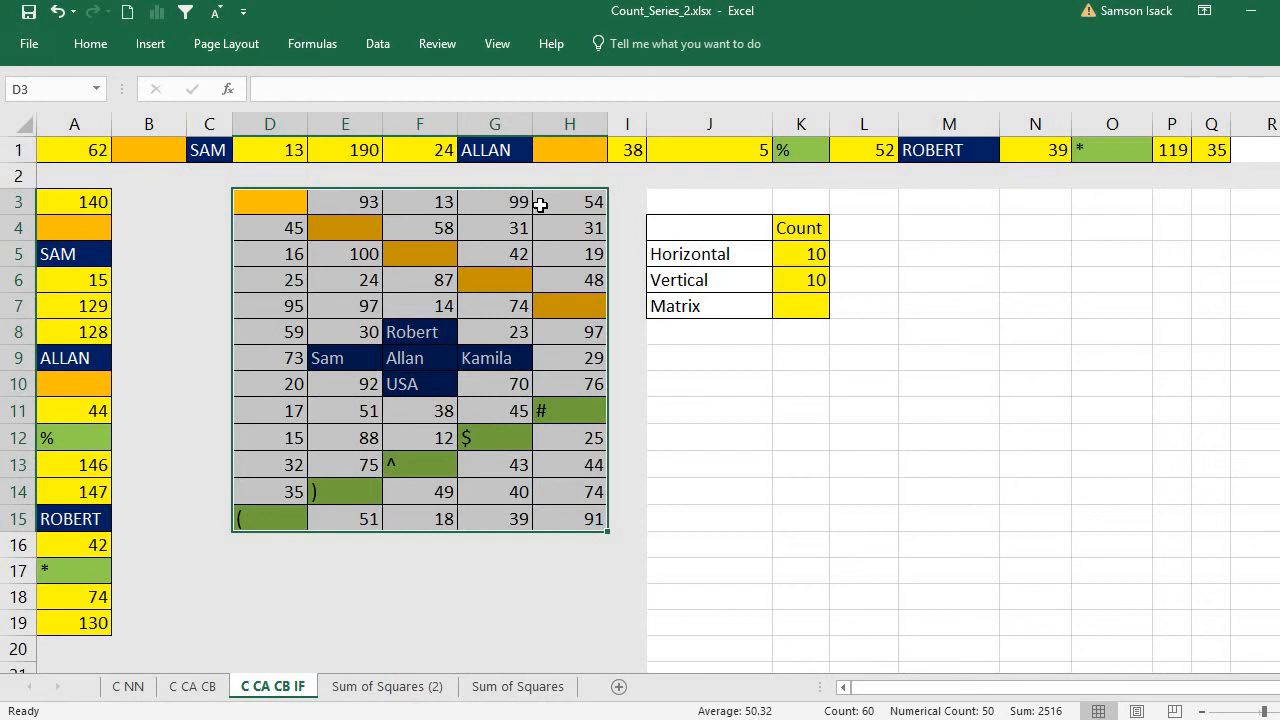
pyautogui.click(280, 198)
pyautogui.click(330, 200)
pyautogui.click(418, 202)
pyautogui.click(495, 202)
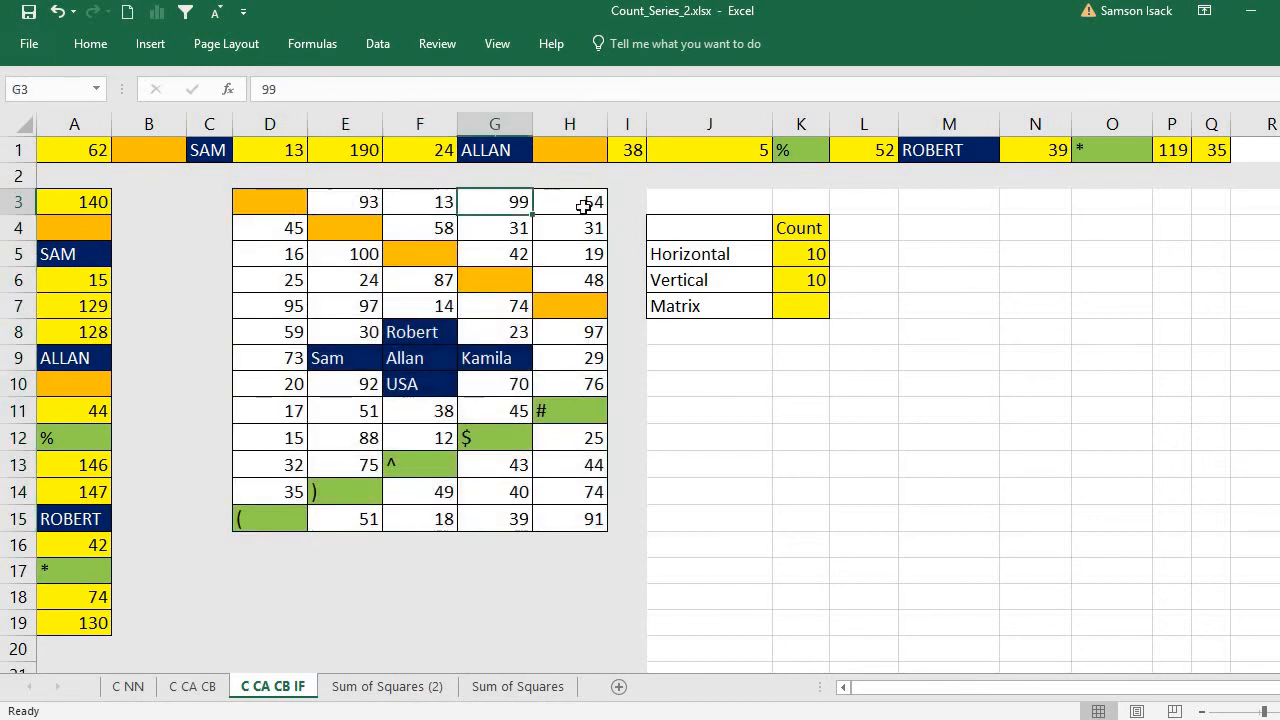
pyautogui.click(555, 203)
pyautogui.click(284, 206)
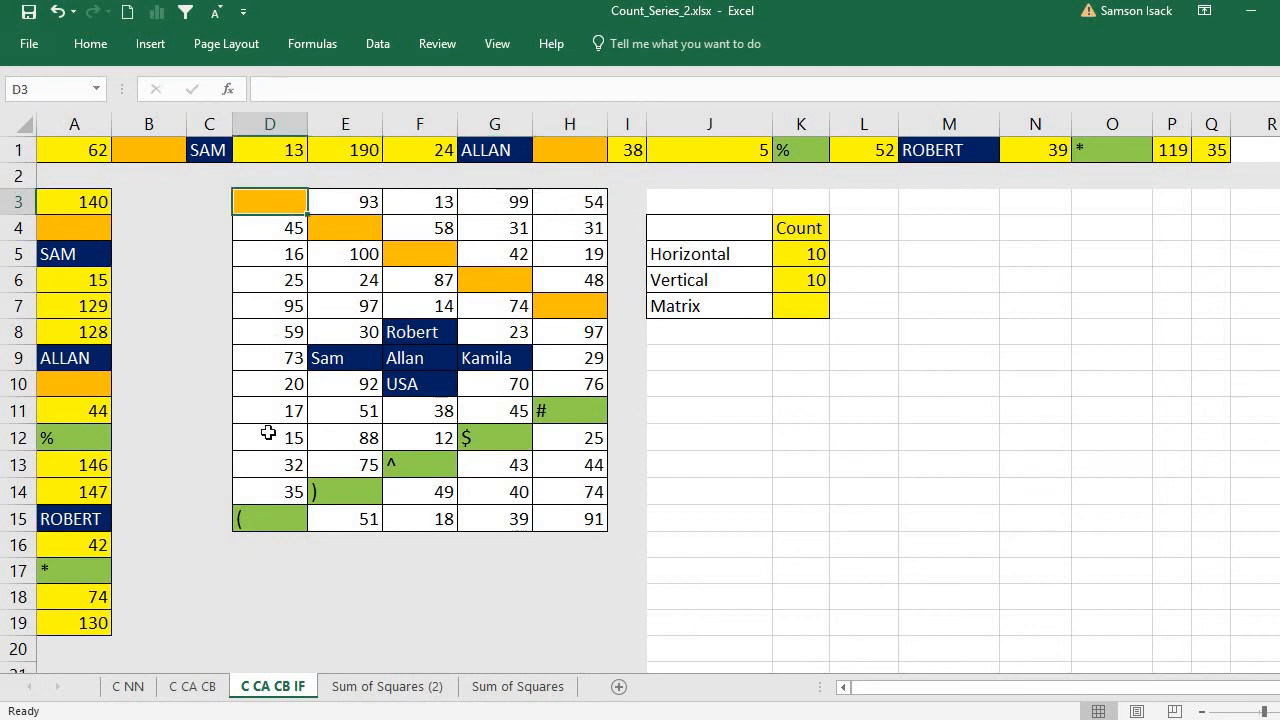
pyautogui.click(250, 520)
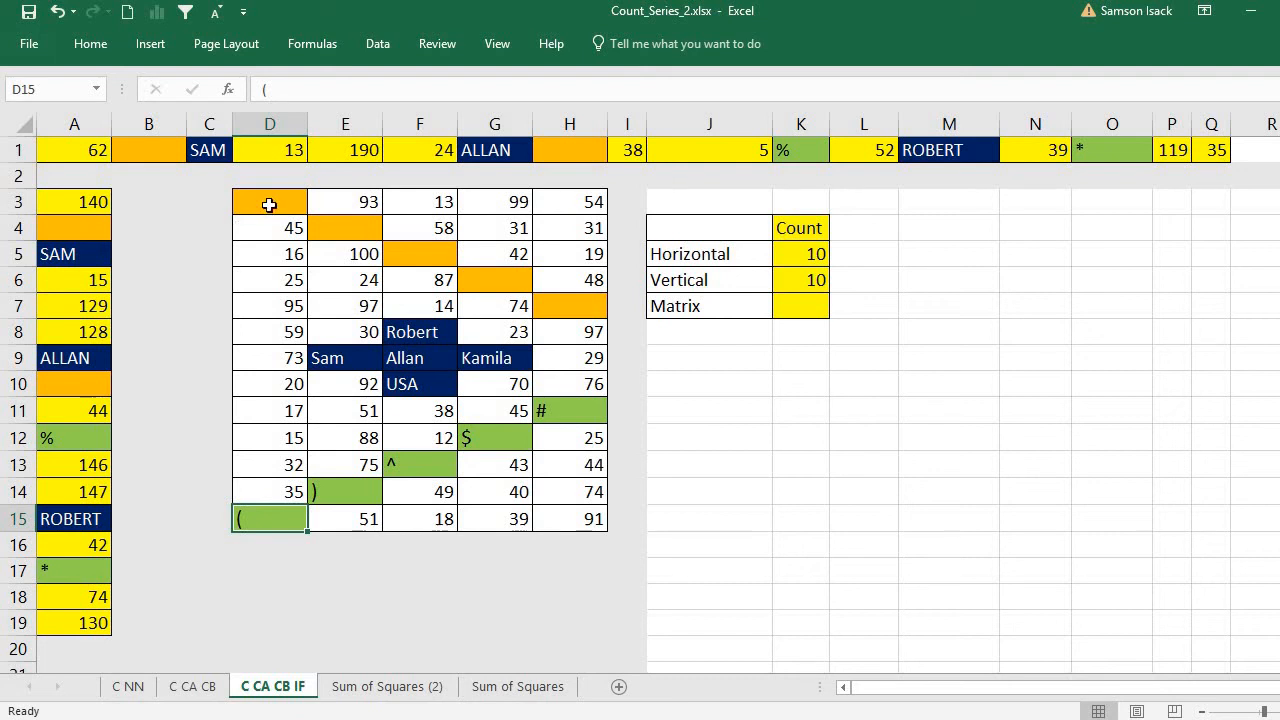
pyautogui.moveTo(266, 203); pyautogui.dragTo(560, 520)
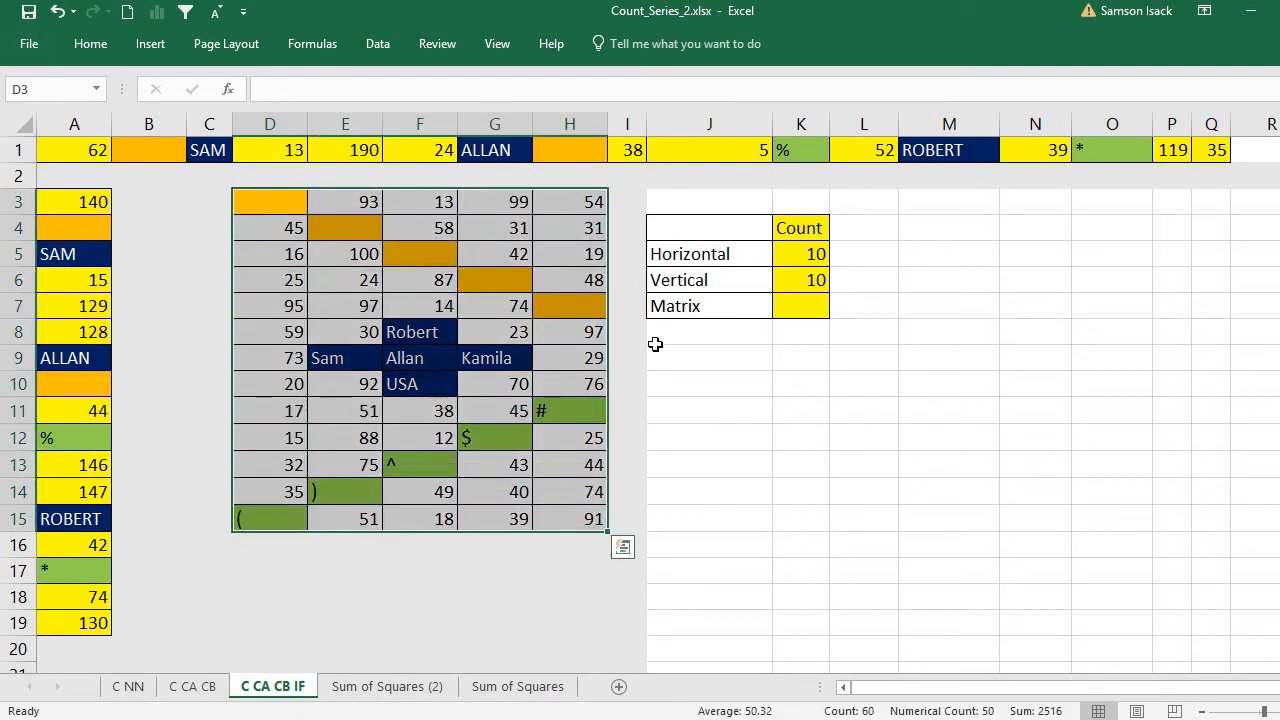
# Step: Enter the formula =COUNT(D3:H15) in K7 to count the numeric cells of the Matrix range
pyautogui.click(783, 311)
pyautogui.doubleClick(783, 311)
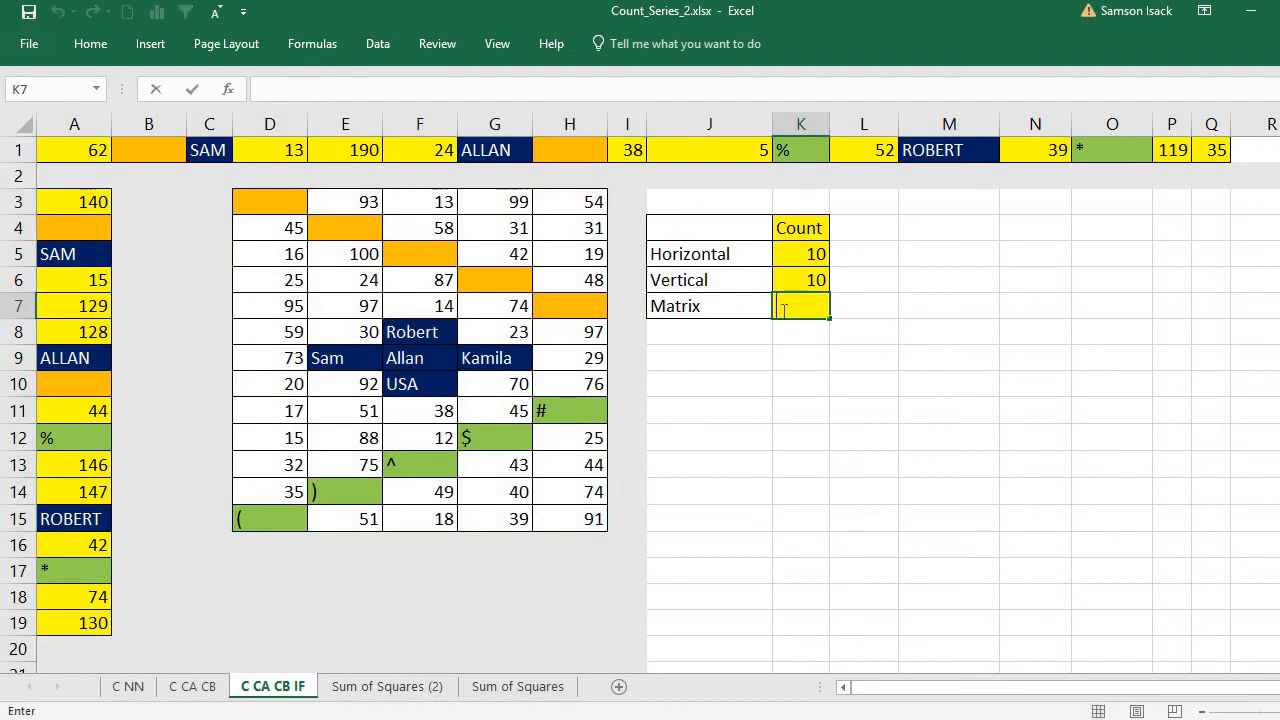
pyautogui.write('=C')
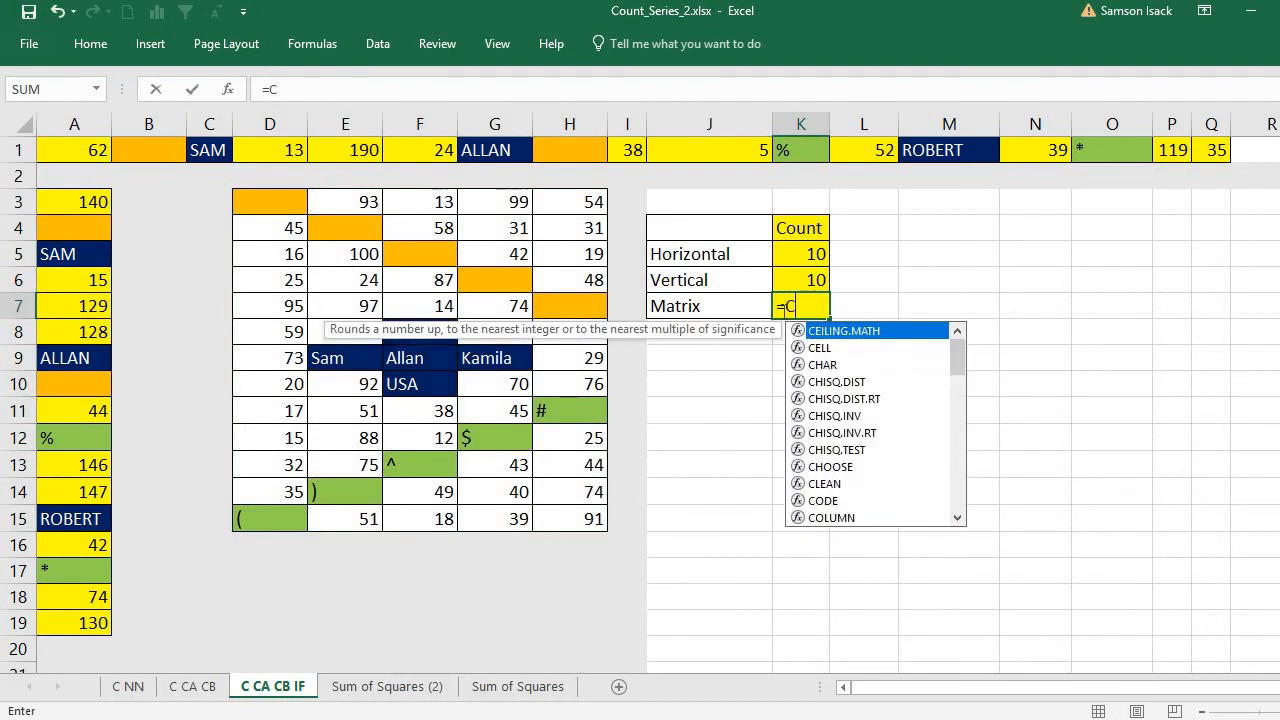
pyautogui.write('OUNT(')
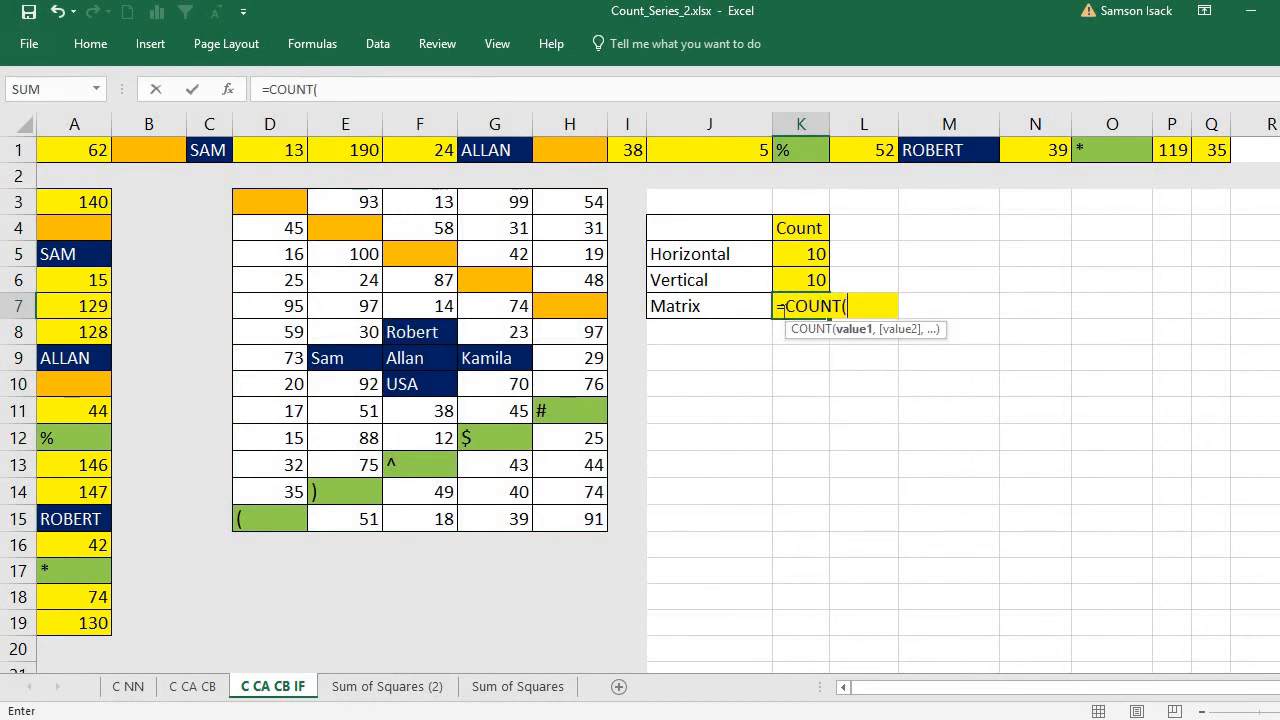
pyautogui.moveTo(257, 203); pyautogui.dragTo(554, 506)
pyautogui.write(')')
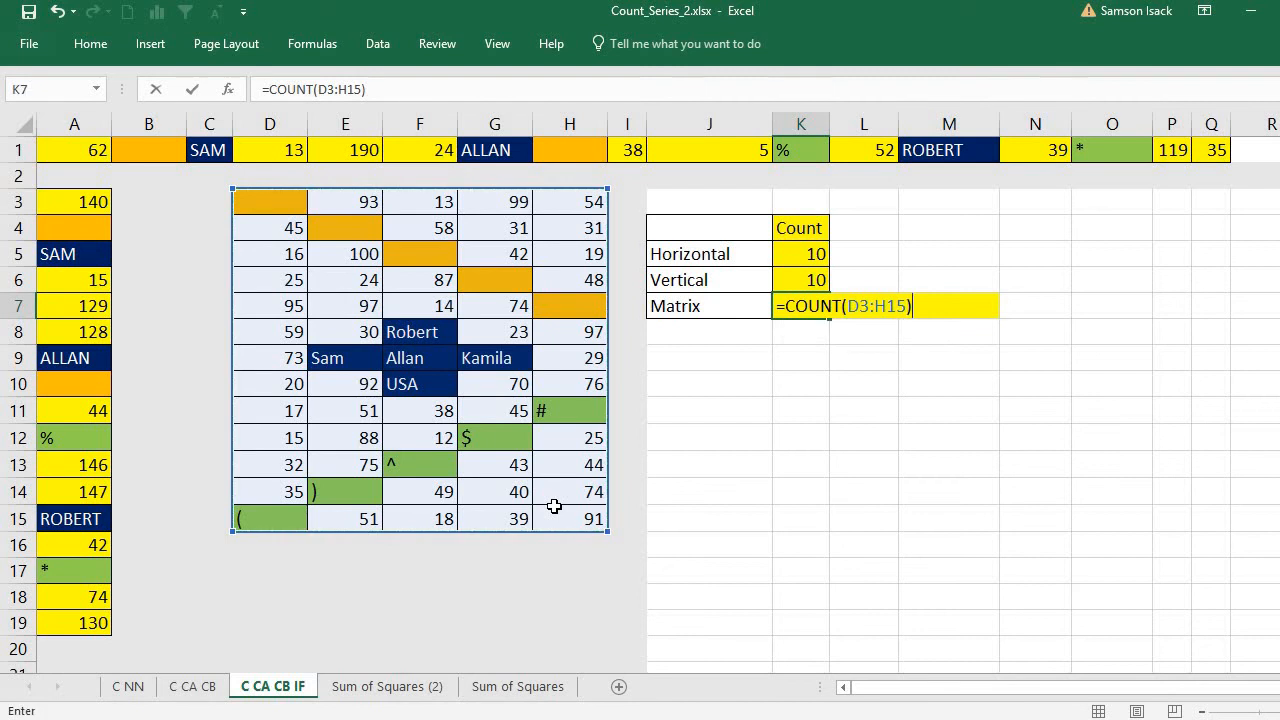
pyautogui.press('Return')
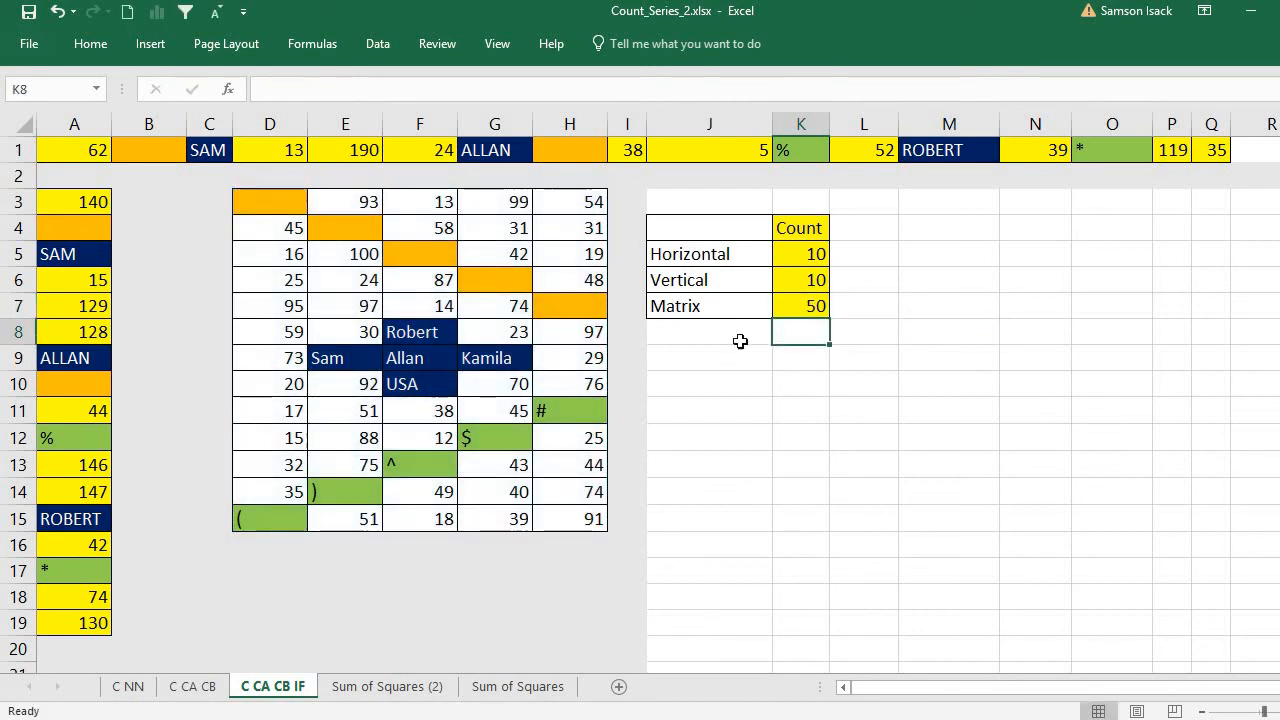
# Step: Check the Matrix count in K7 by going through the blank, text and symbol cells that COUNT excludes in D3:H15
pyautogui.click(792, 309)
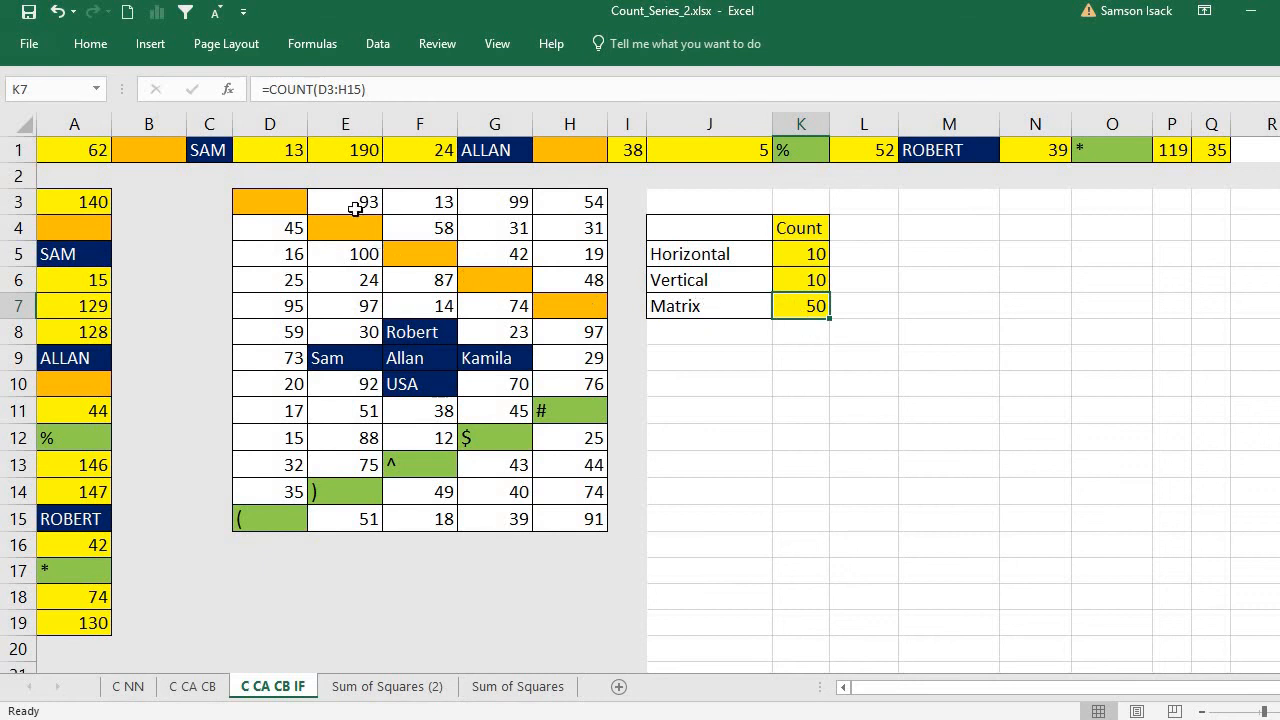
pyautogui.click(292, 202)
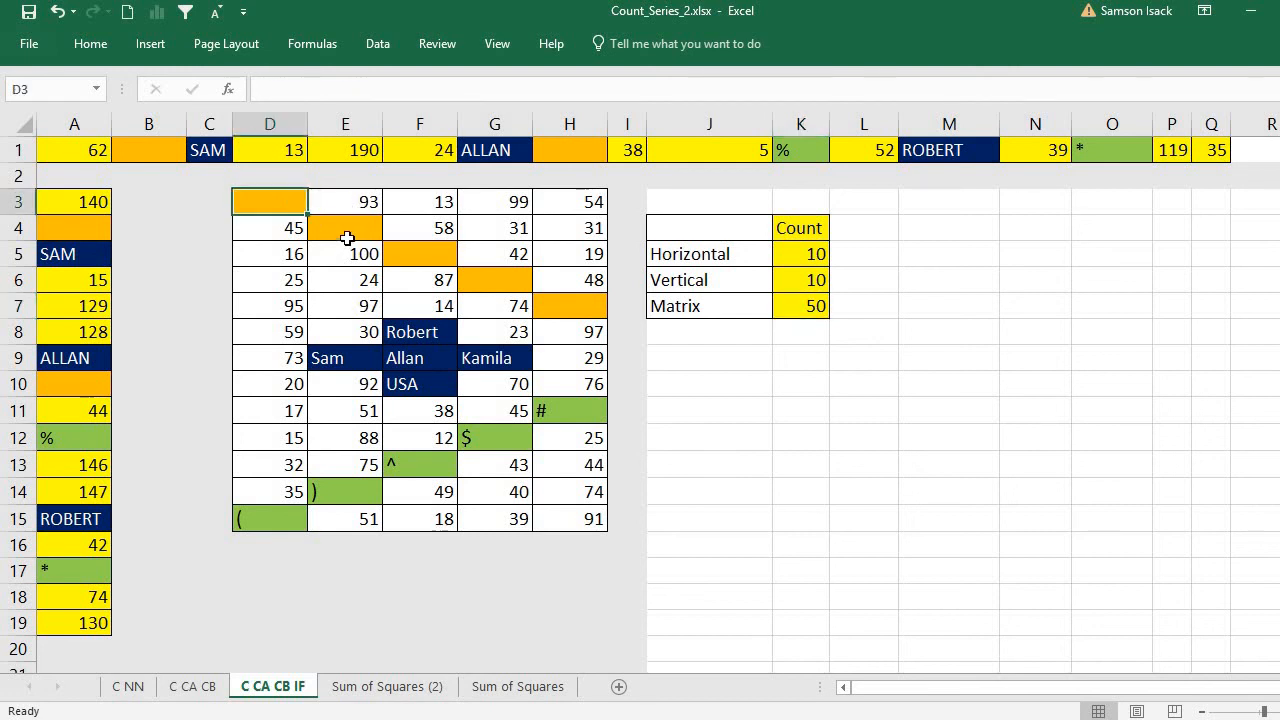
pyautogui.click(348, 232)
pyautogui.click(428, 254)
pyautogui.click(516, 280)
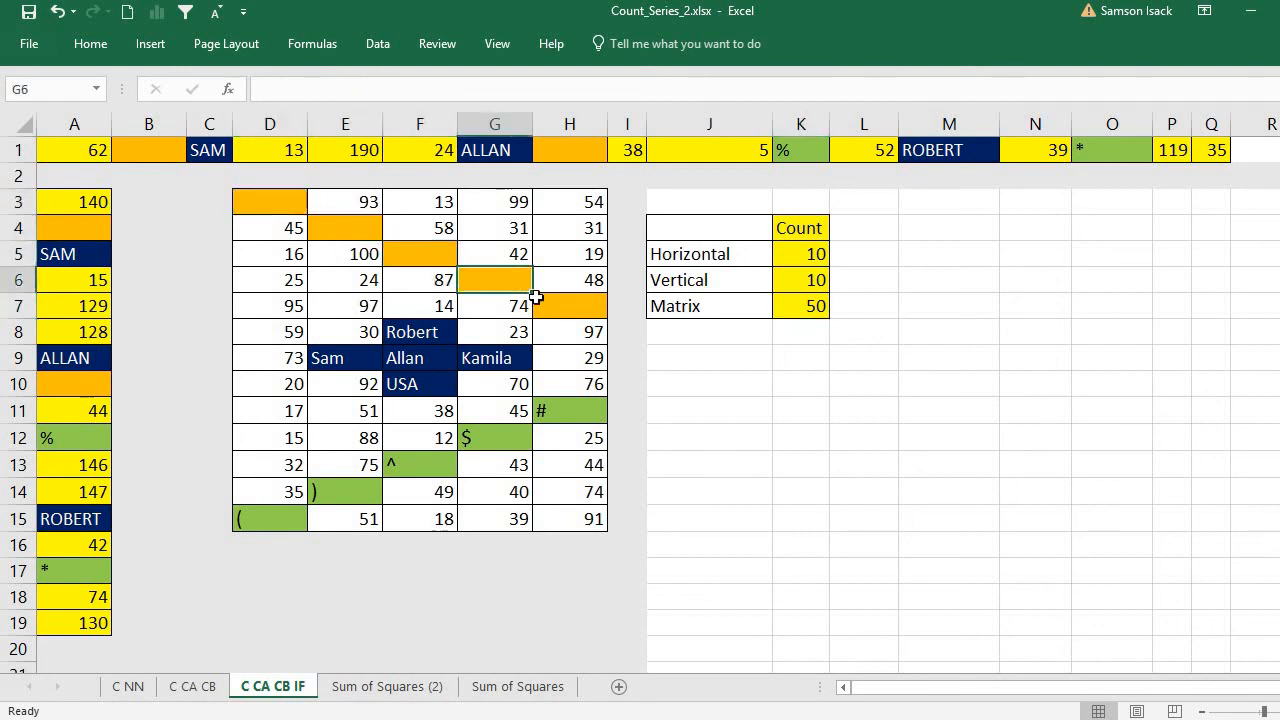
pyautogui.click(567, 305)
pyautogui.click(366, 354)
pyautogui.click(418, 336)
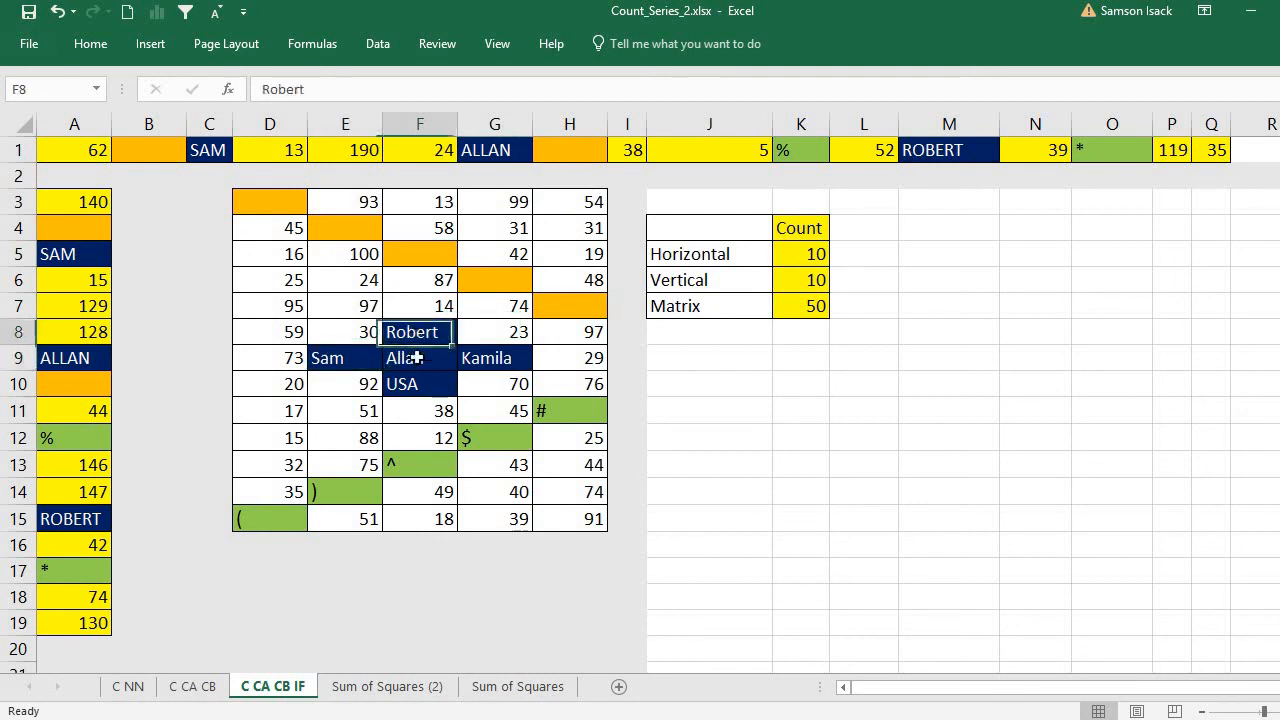
pyautogui.click(412, 386)
pyautogui.click(349, 361)
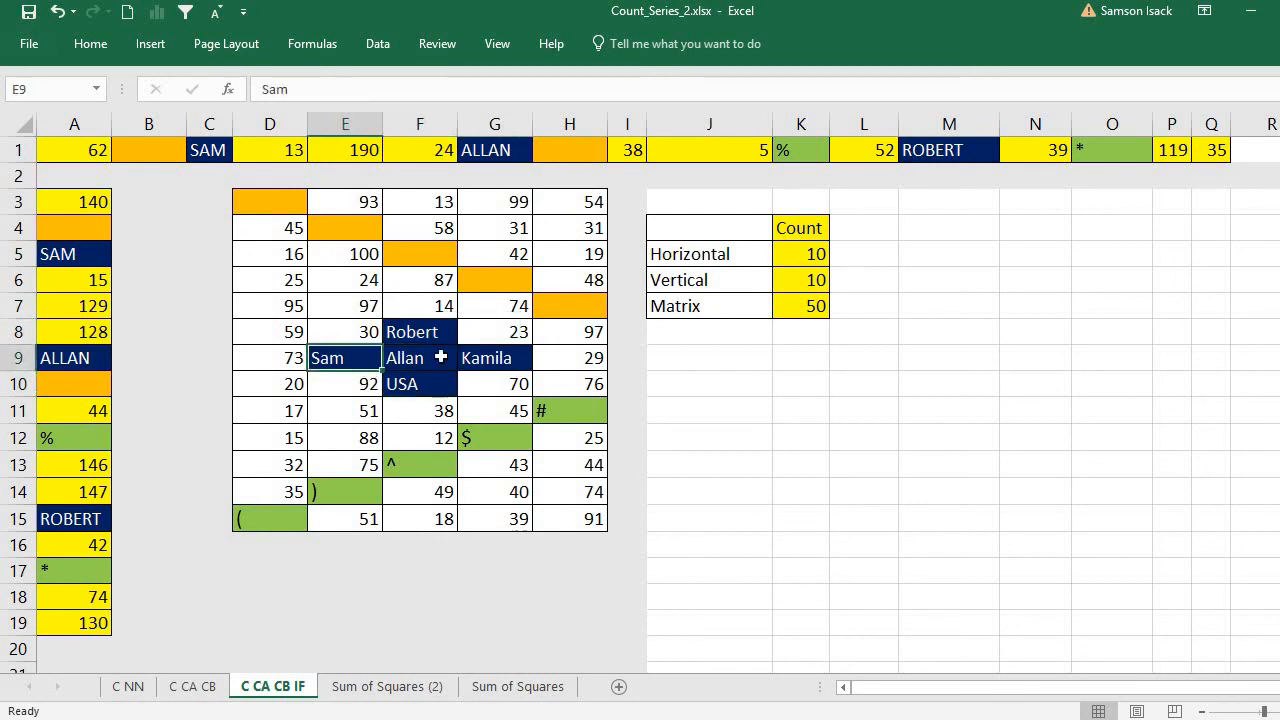
pyautogui.click(440, 357)
pyautogui.click(284, 514)
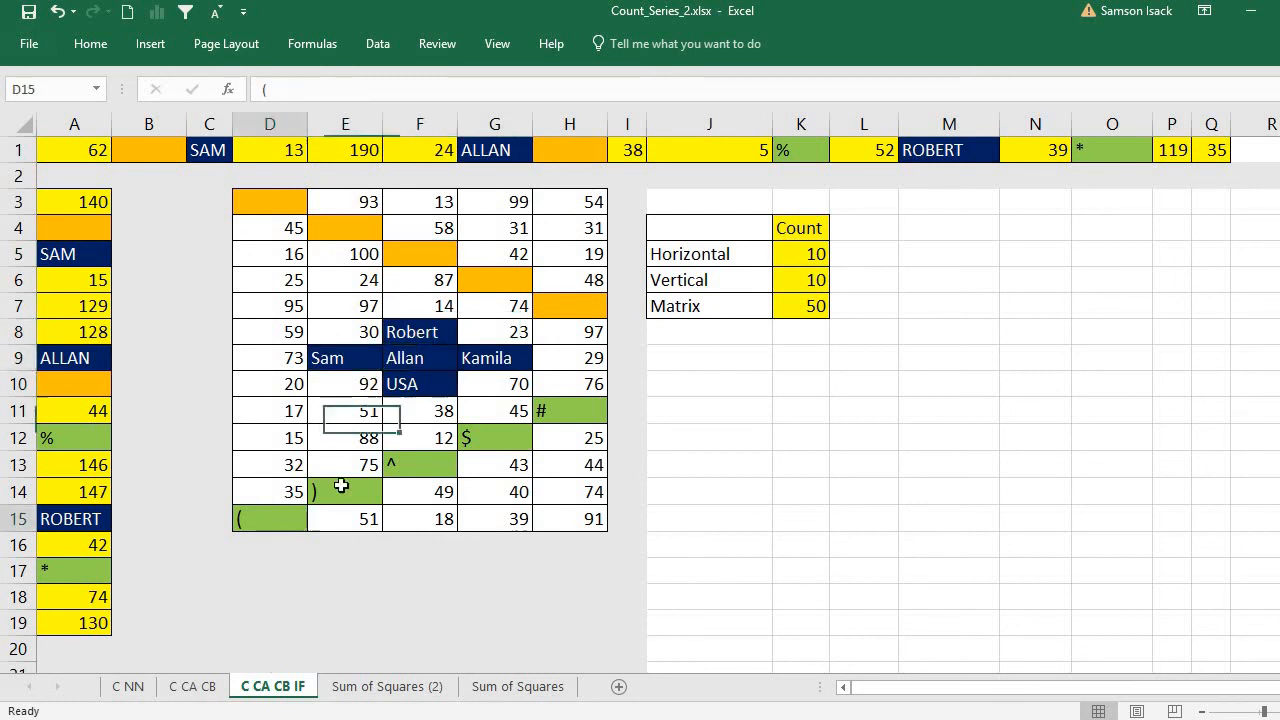
pyautogui.click(370, 489)
pyautogui.click(414, 463)
pyautogui.click(497, 437)
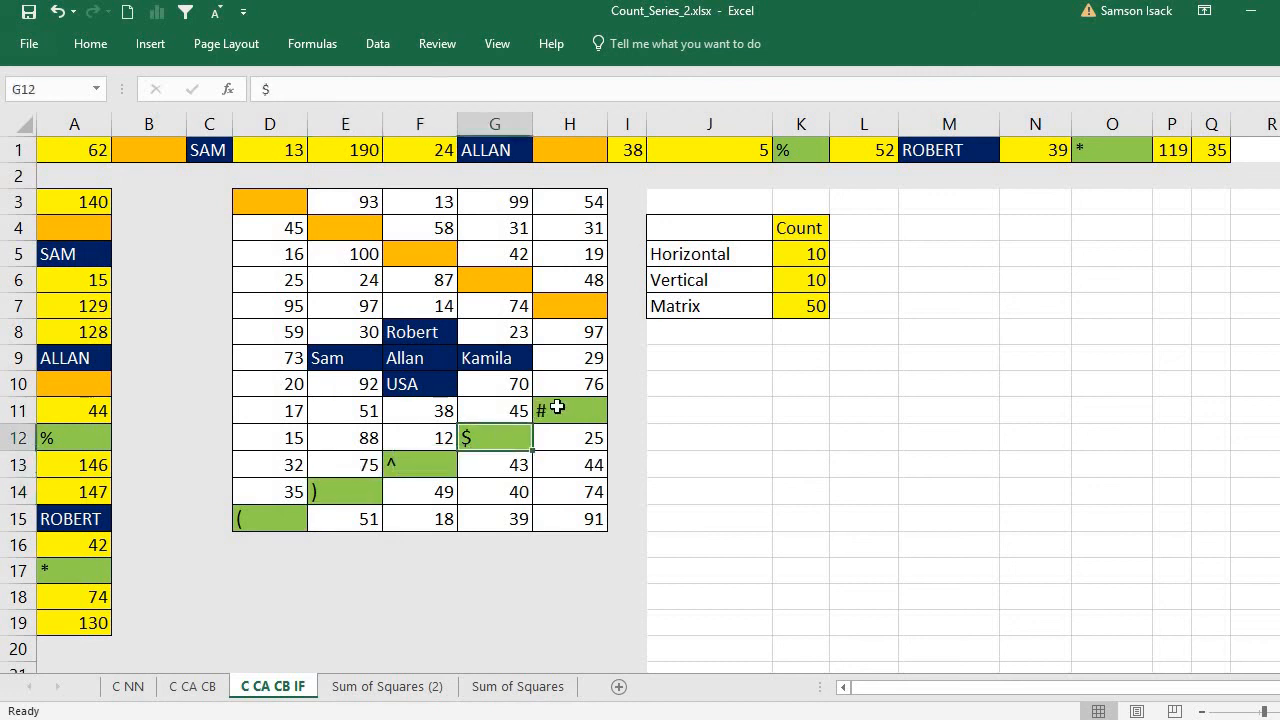
pyautogui.click(561, 407)
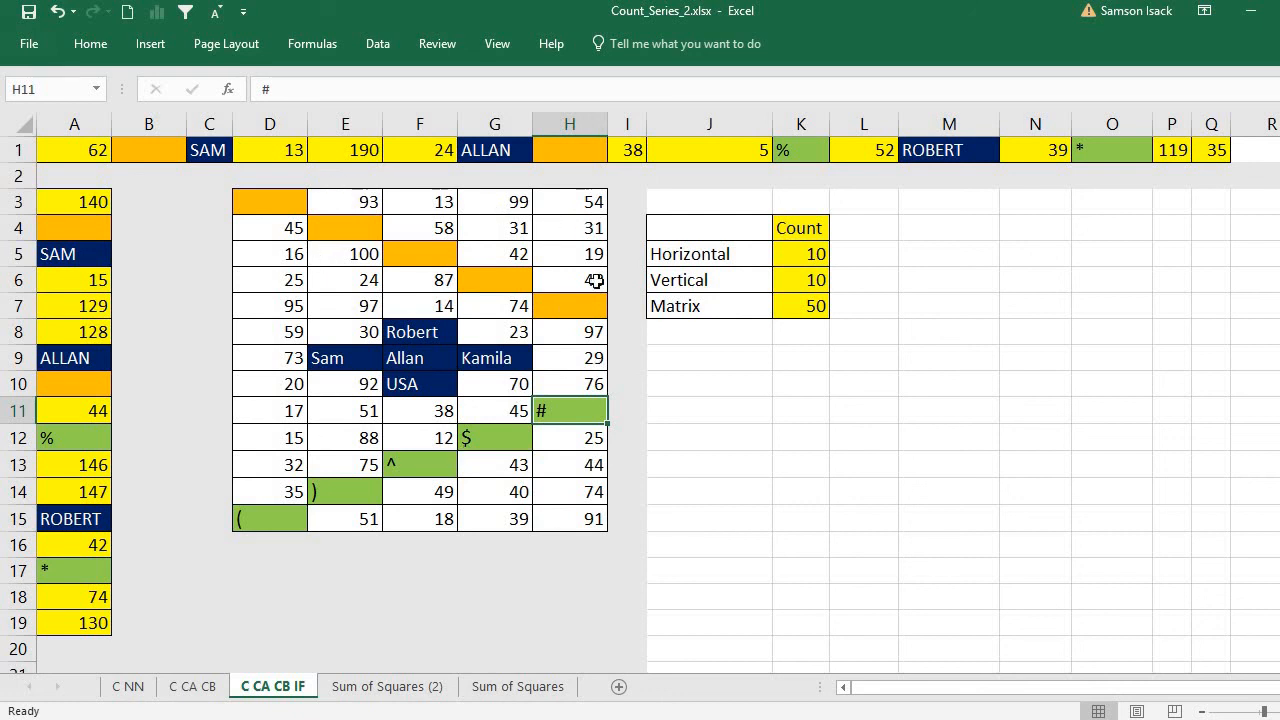
pyautogui.click(795, 309)
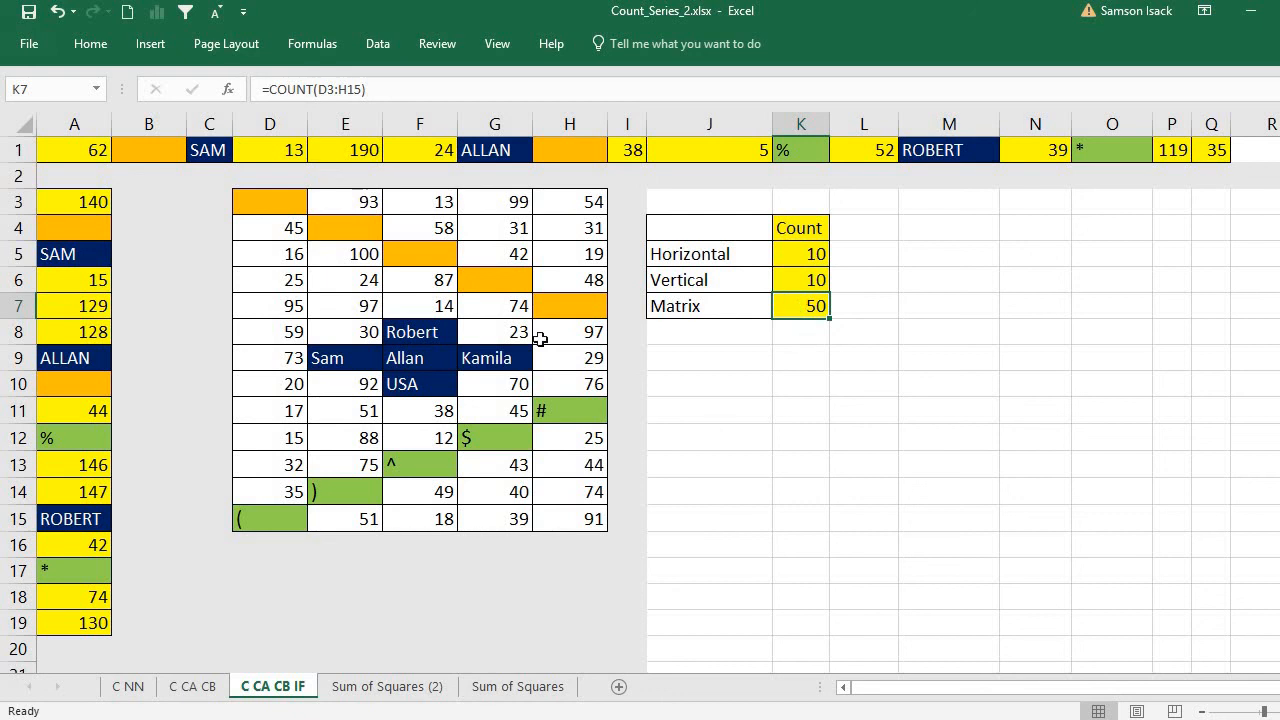
# Step: Review the Count column against the horizontal range in row 1, the vertical range in column A and the matrix D3:H15
pyautogui.click(809, 232)
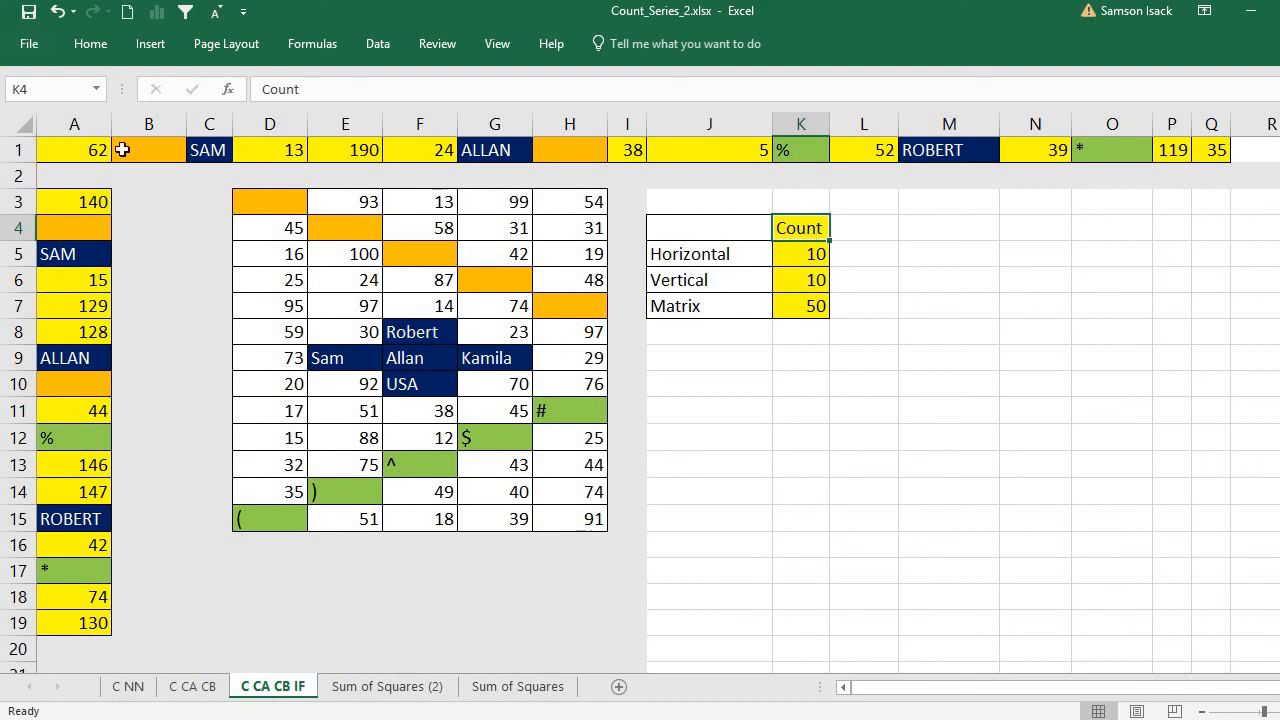
pyautogui.moveTo(105, 149); pyautogui.dragTo(1140, 149)
pyautogui.moveTo(82, 200); pyautogui.dragTo(94, 570)
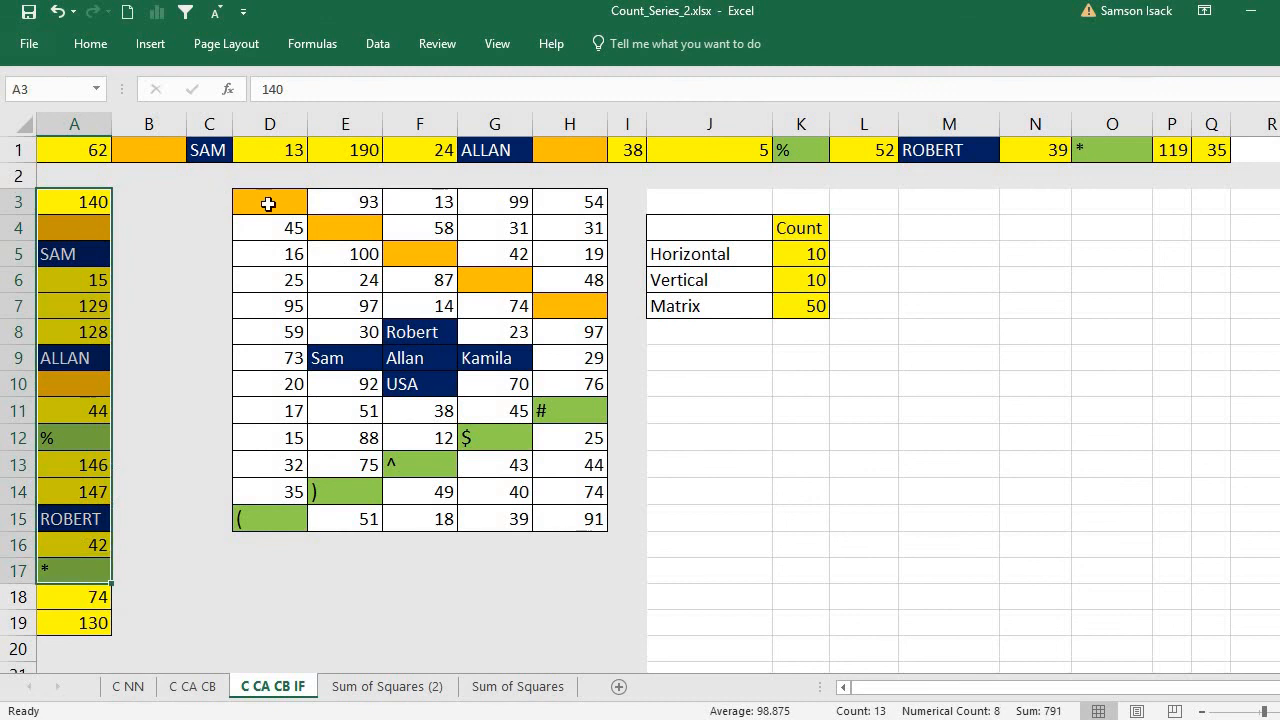
pyautogui.moveTo(266, 200); pyautogui.dragTo(571, 515)
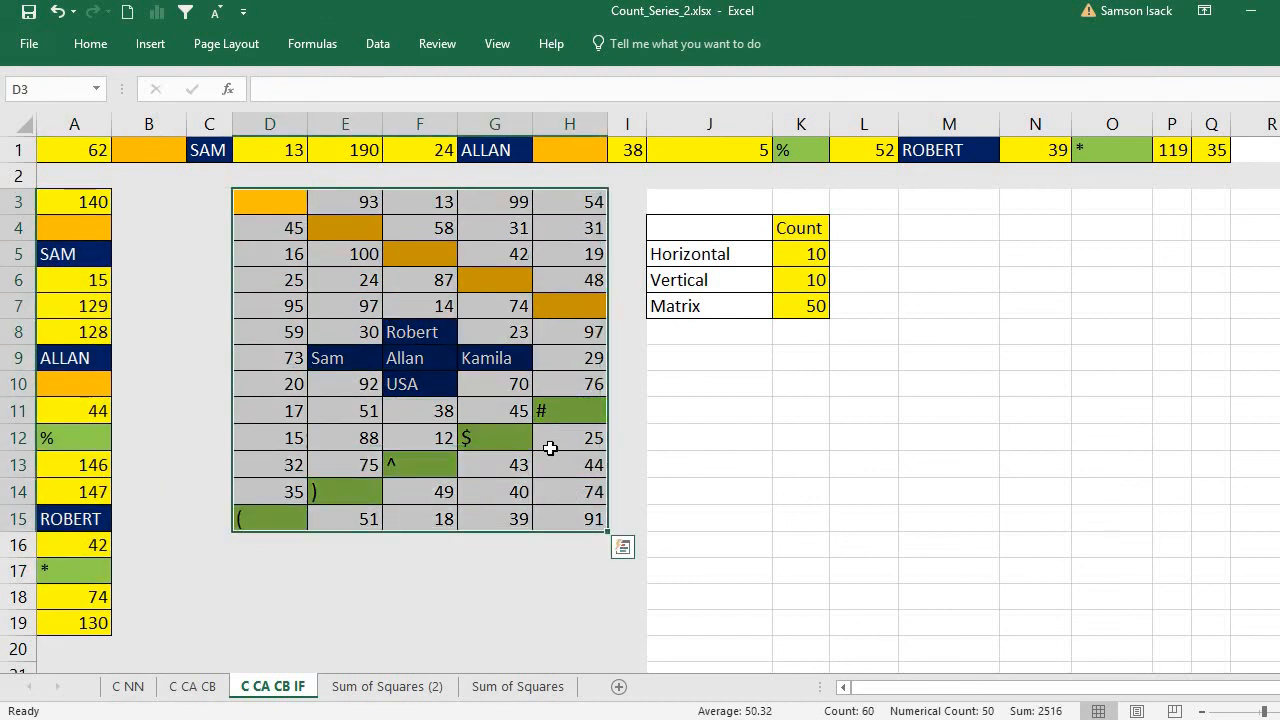